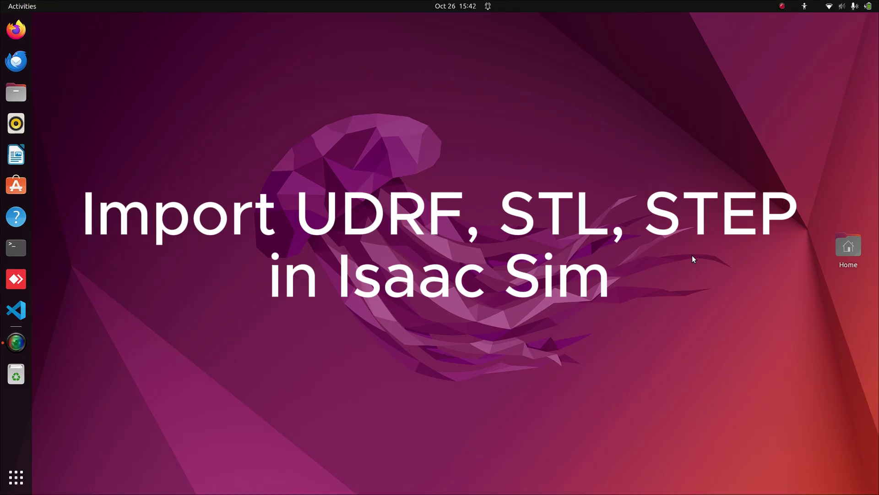
Launch Firefox from the Ubuntu dock.
click(16, 30)
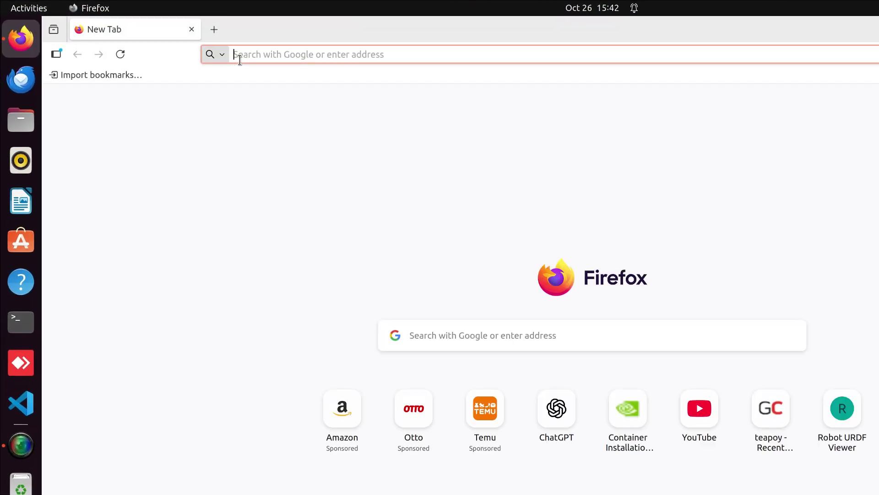
Search the web for turtlebot3 and open the ROBOTIS-GIT/turtlebot3 repository.
text(tut)
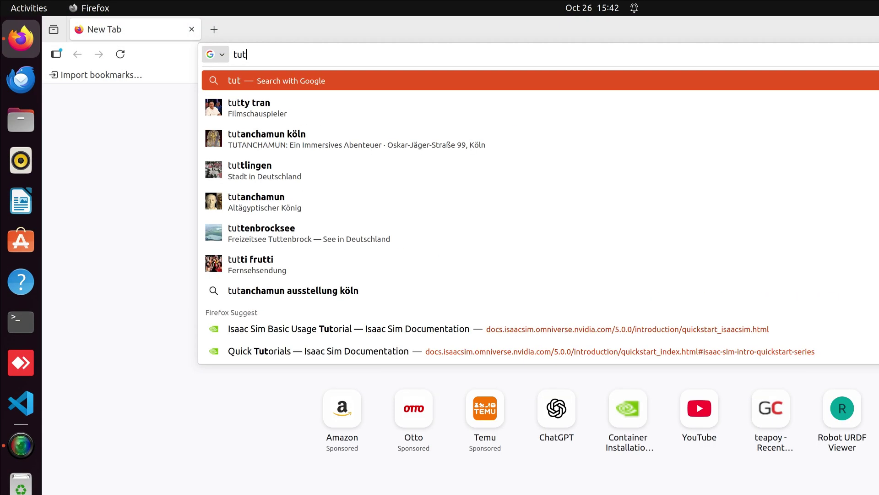
key(BackSpace)
text(rtle)
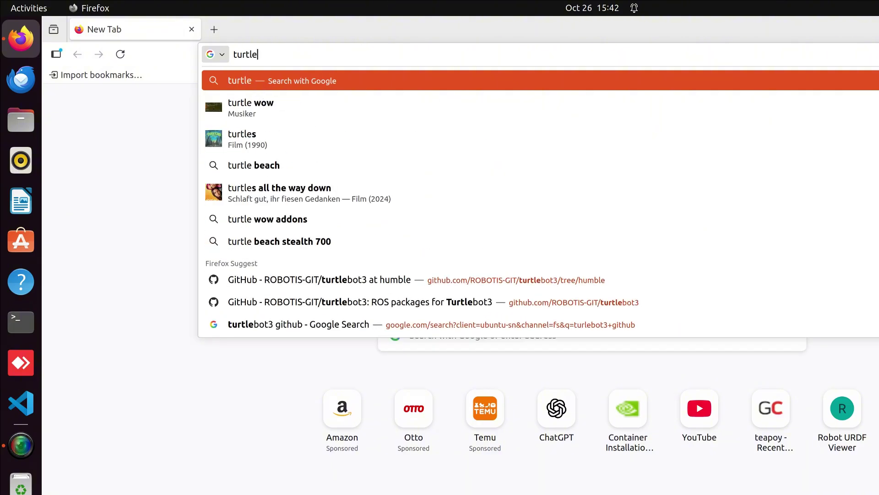
text(bot3)
key(Return)
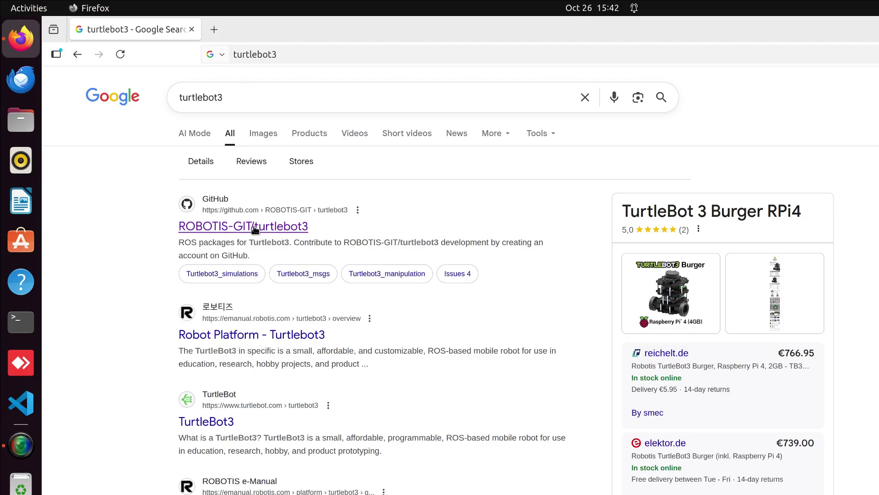
click(261, 227)
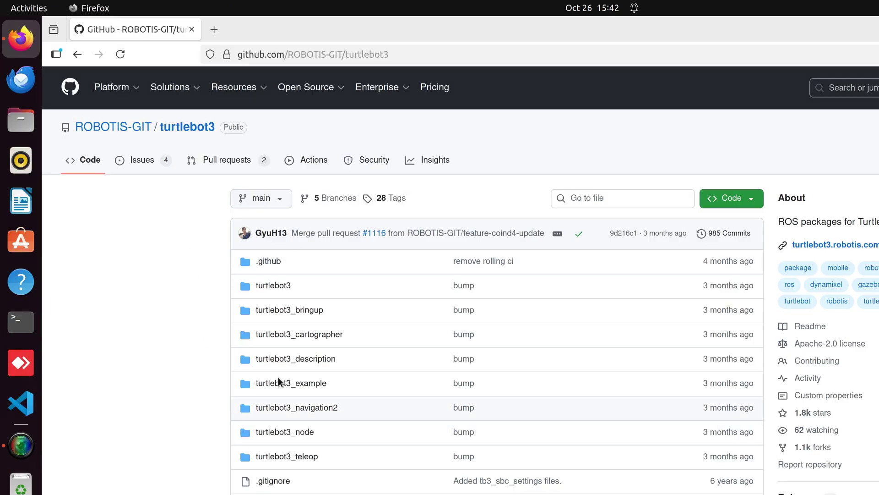
Switch the repository to the humble branch and copy its HTTPS clone URL.
click(265, 203)
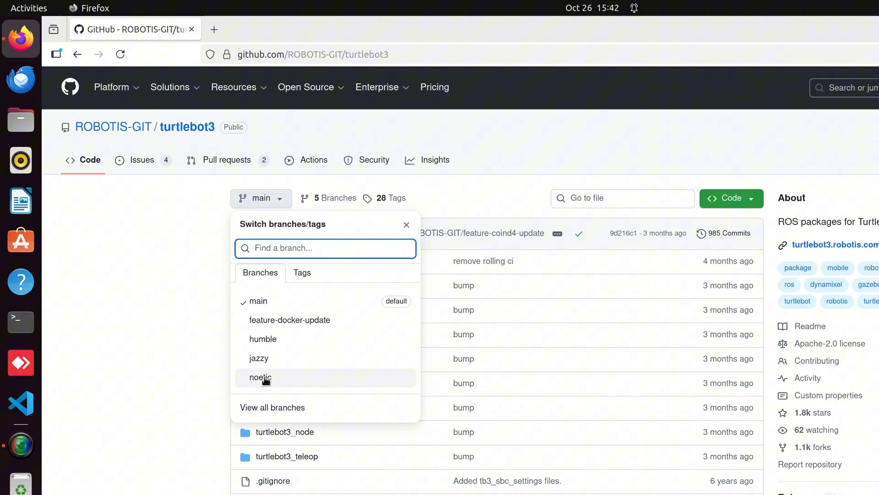
click(265, 340)
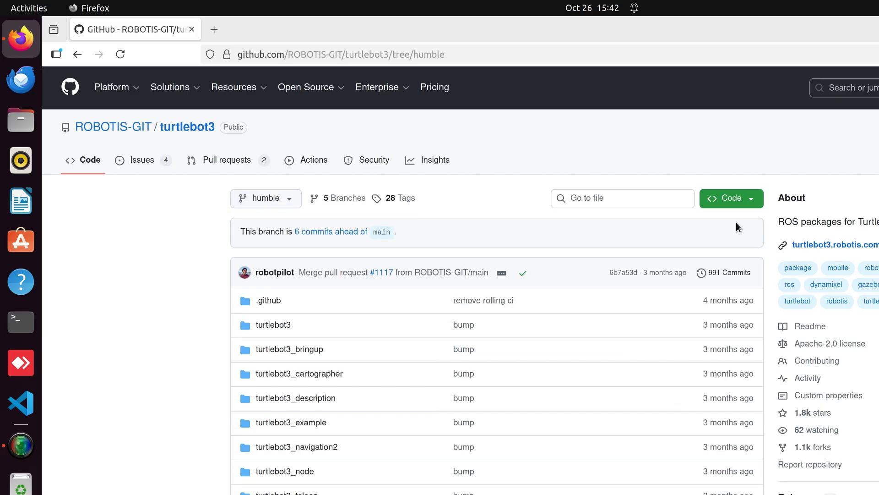
click(751, 198)
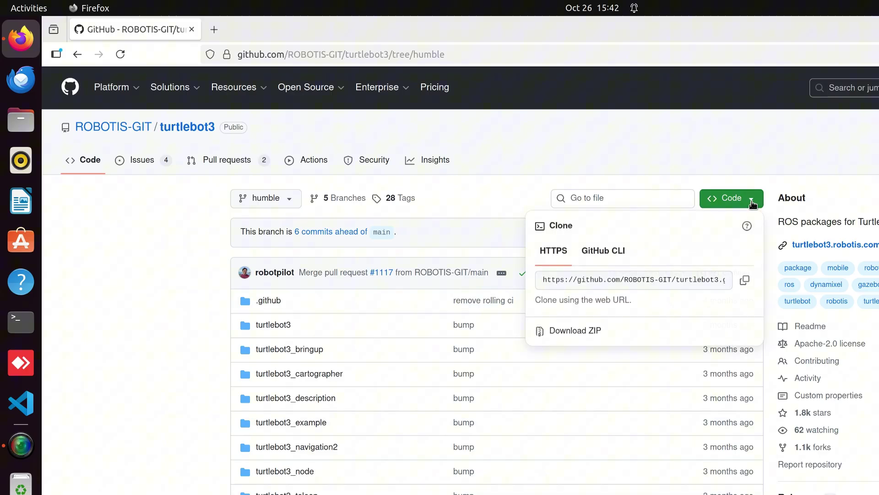
click(745, 281)
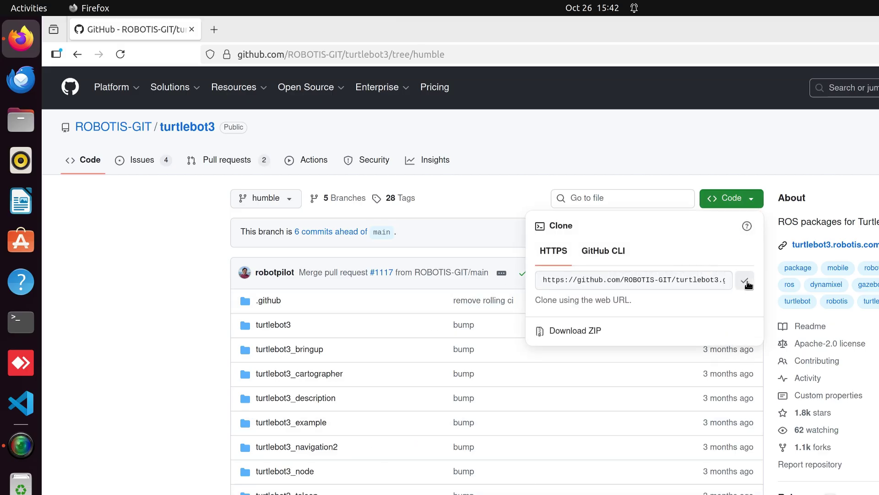
Git clone the turtlebot3 repository in a terminal, then close the terminal and Firefox.
click(21, 322)
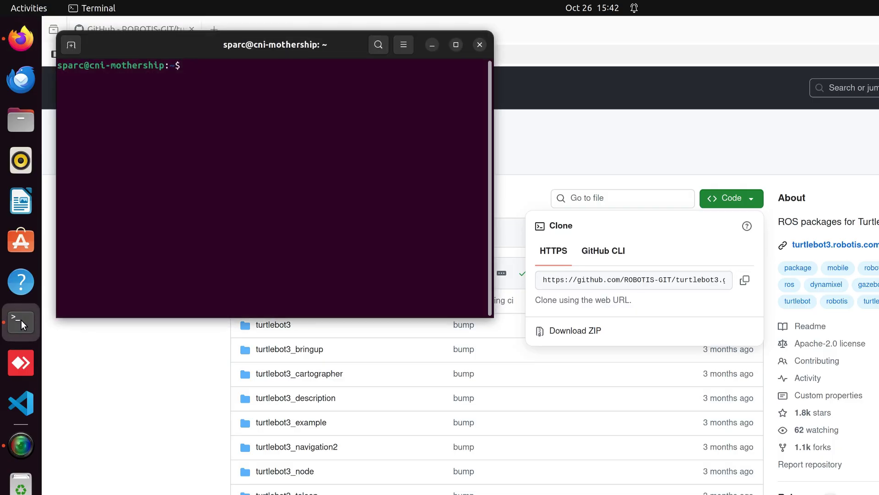
text(git clone)
right_click(244, 67)
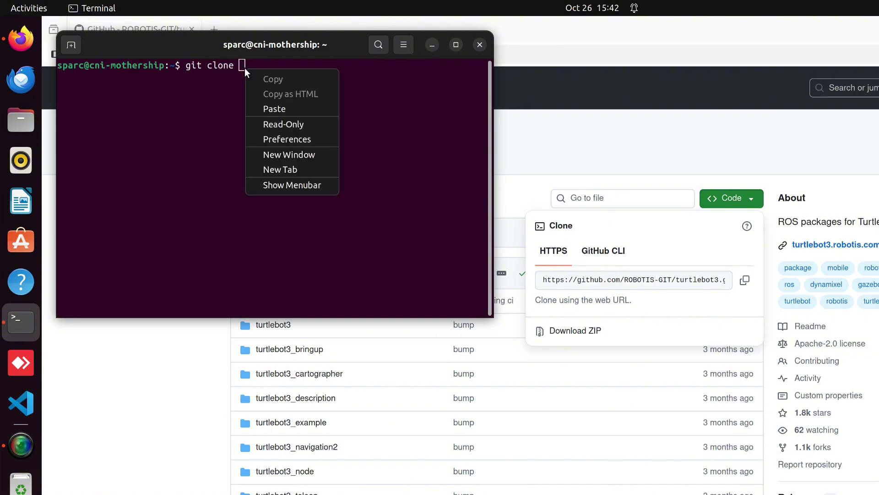
click(271, 107)
key(Return)
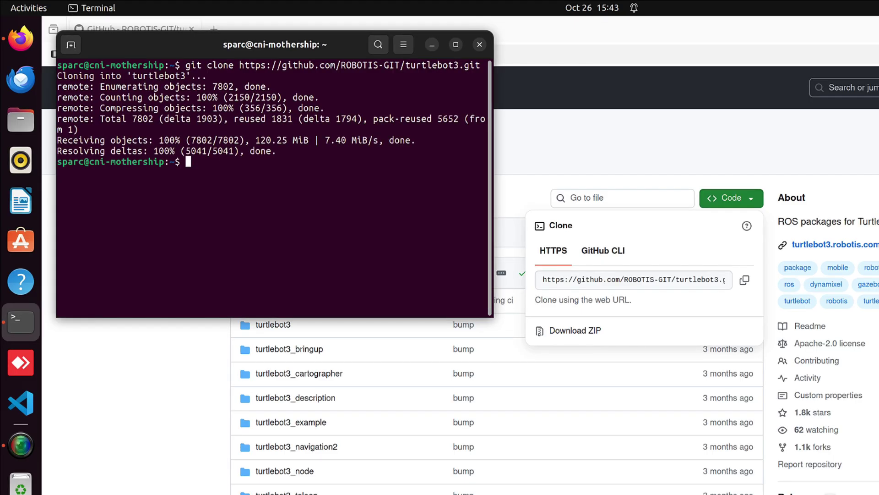
click(368, 35)
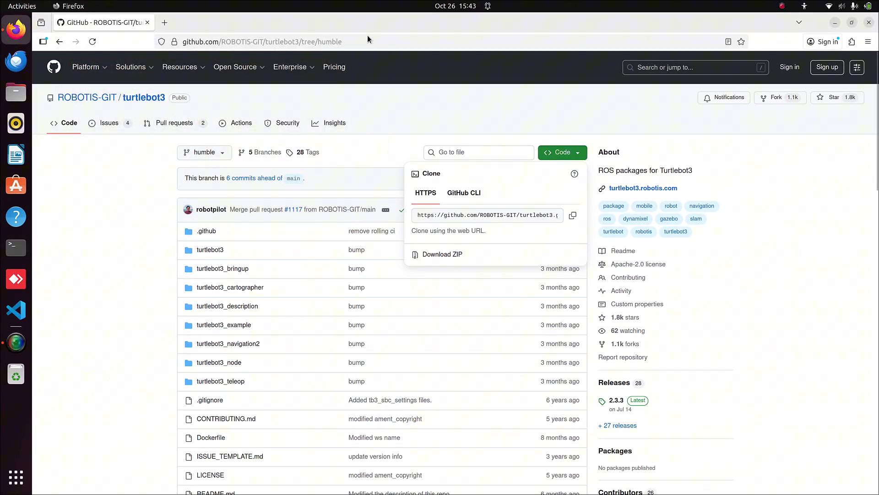
click(869, 23)
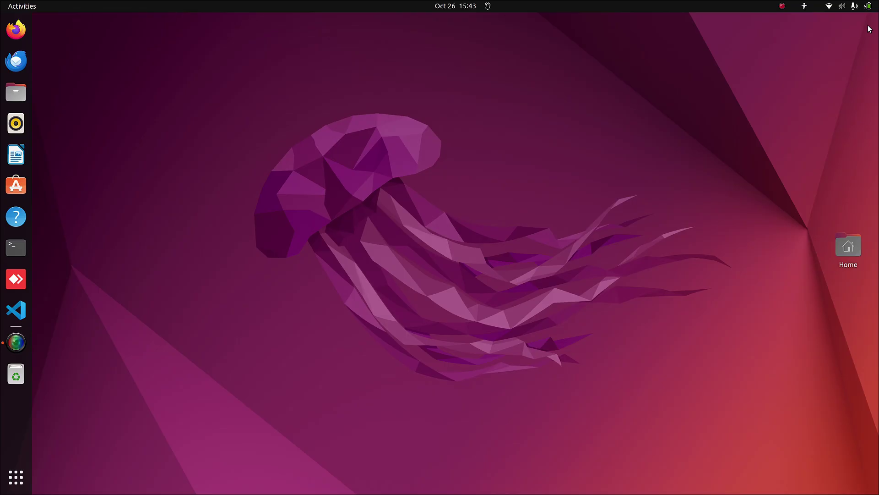
From ~/isaac-sim in a new terminal, launch Isaac Sim with ./isaac-sim.selector.sh.
click(15, 247)
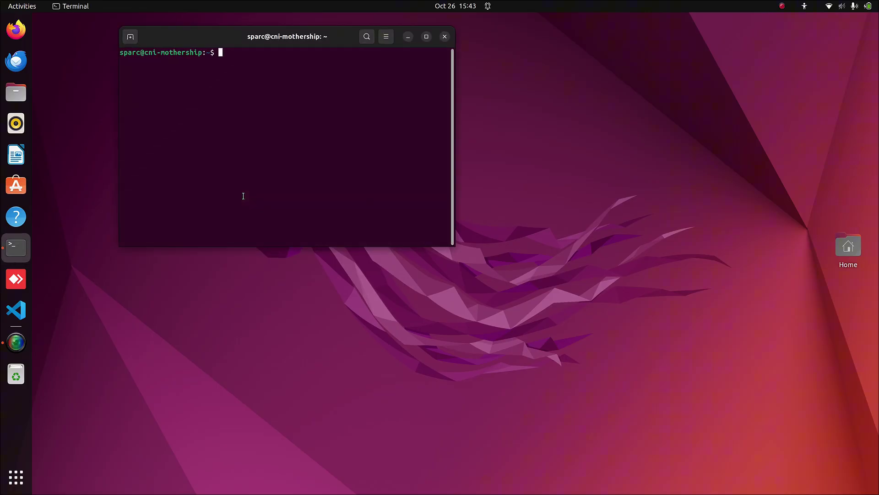
text(cd isaa)
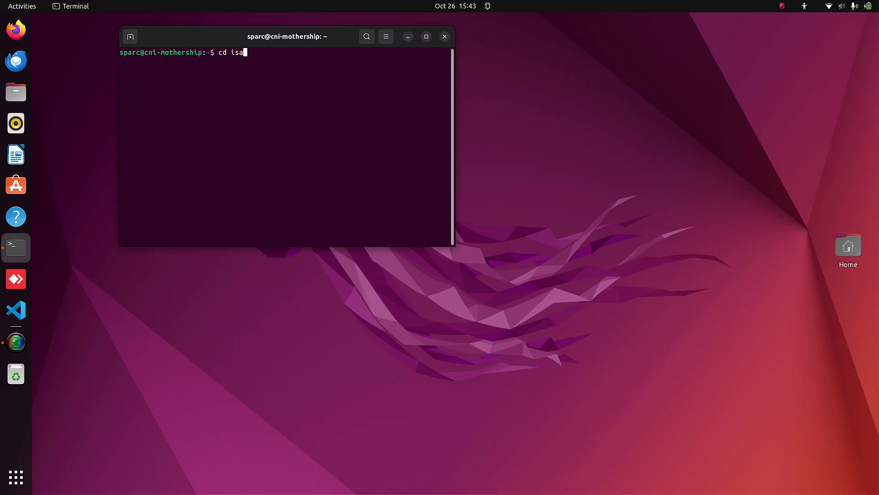
key(Tab)
key(Return)
text(./isaa)
key(Tab)
text(se)
key(Tab)
key(Return)
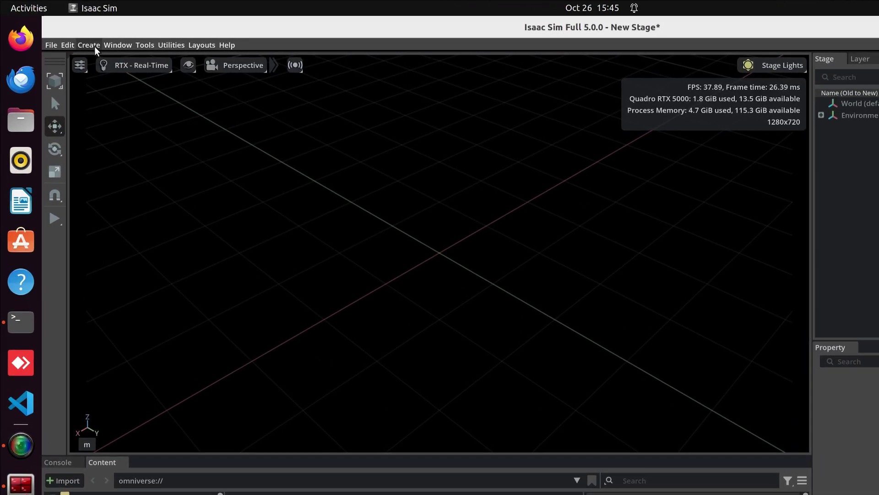
Open the Isaac Sim Assets browser from the Window > Browsers menu.
click(94, 46)
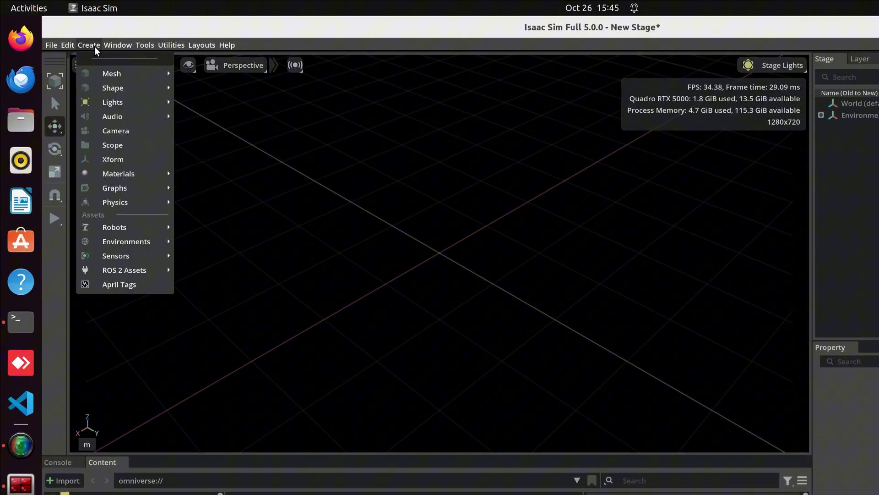
mouse_move(125, 246)
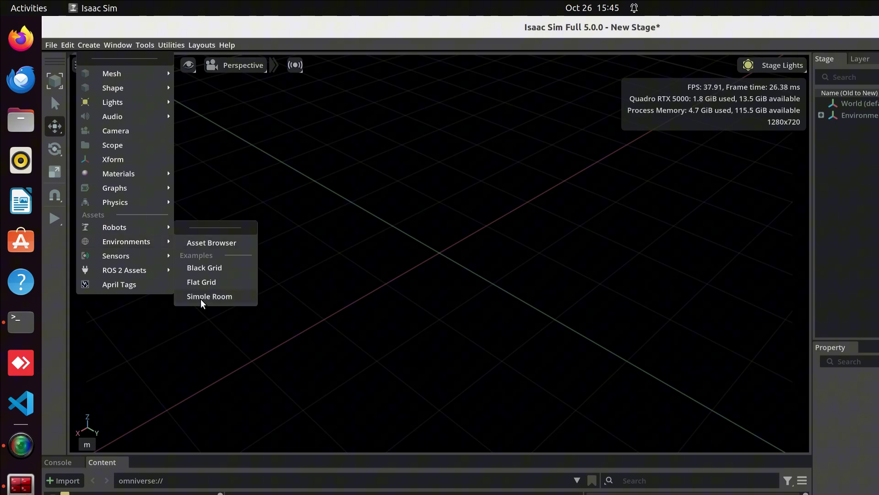
mouse_move(122, 50)
mouse_move(133, 74)
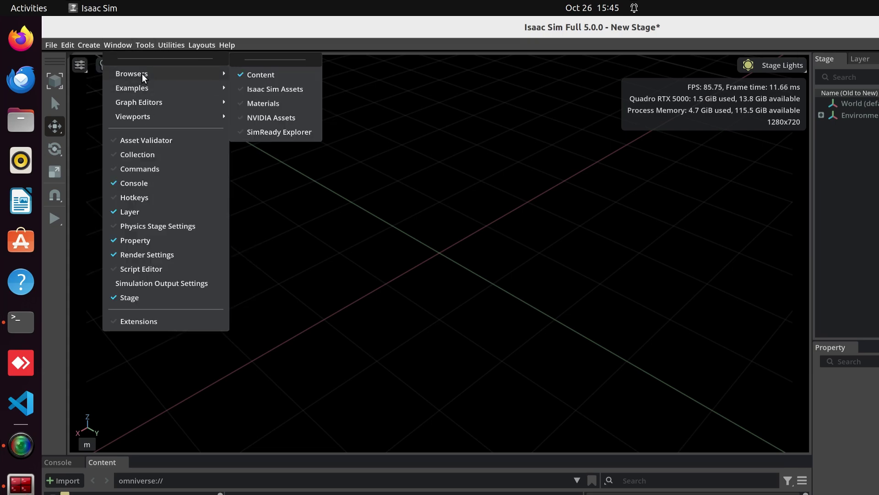
click(256, 89)
Add the Simple Room environment to the stage via Create > Environments.
click(86, 45)
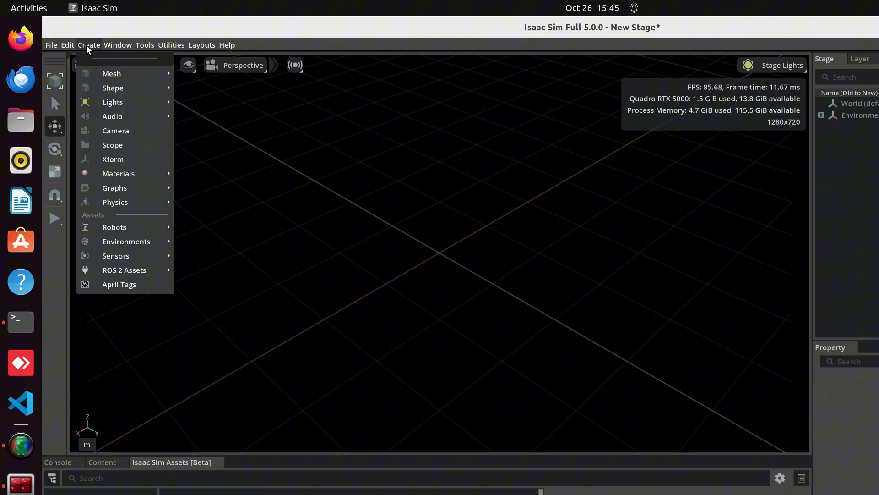
mouse_move(124, 241)
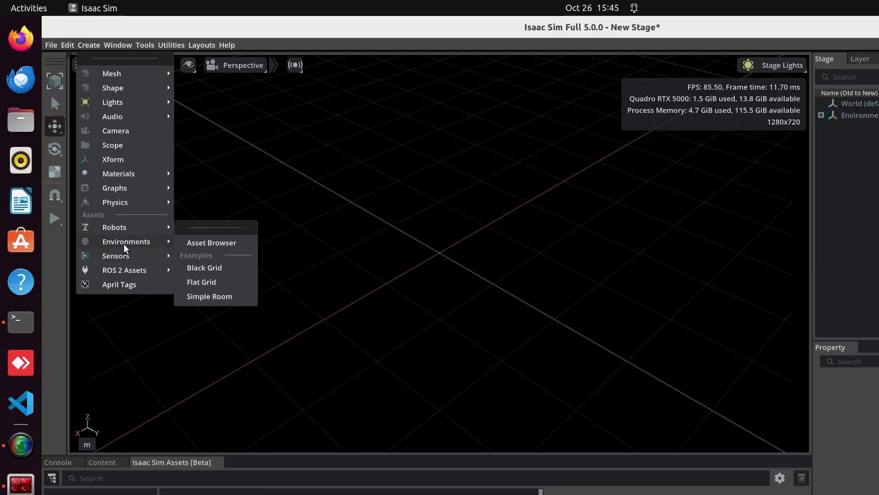
click(202, 298)
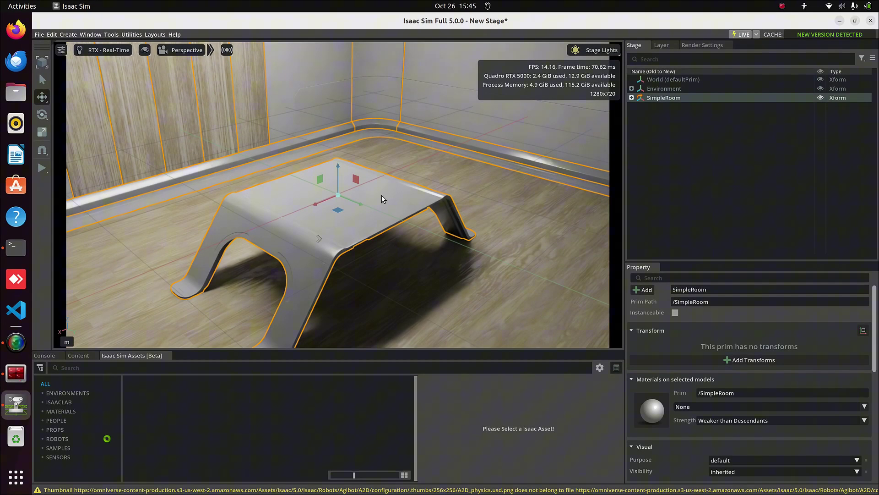
Deactivate table_low in the Stage tree so the room has no table.
click(420, 284)
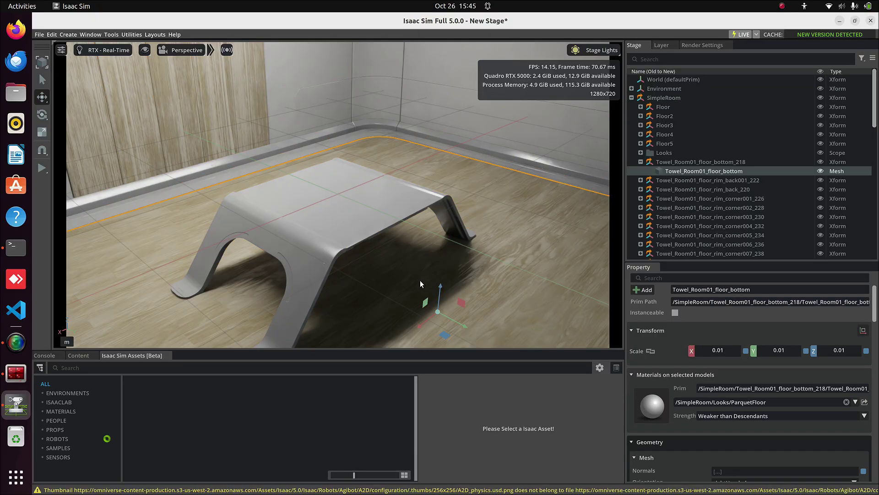
click(361, 204)
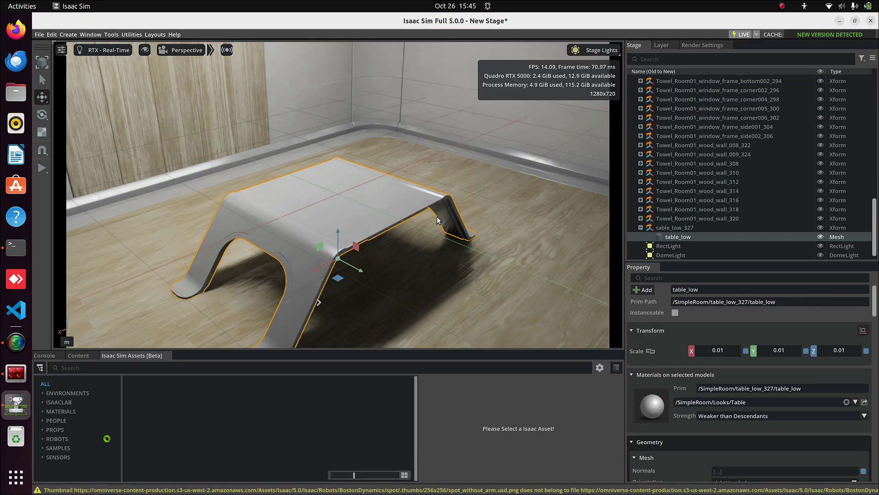
right_click(662, 227)
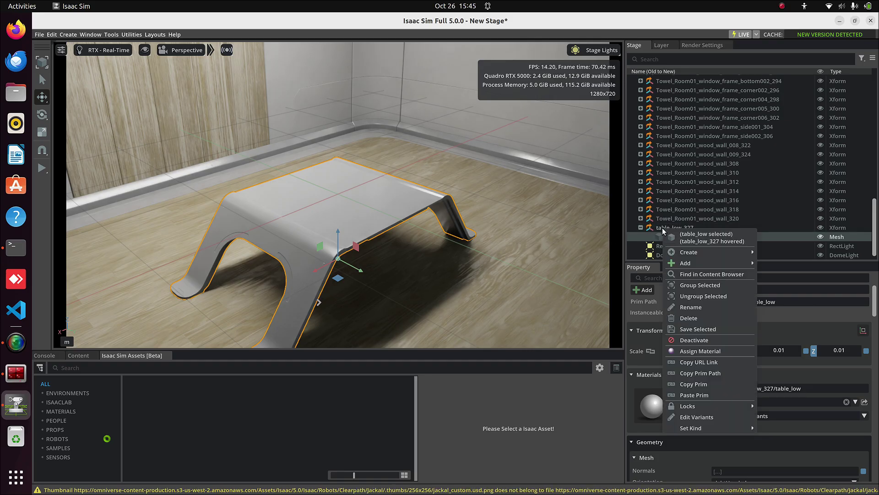
click(690, 341)
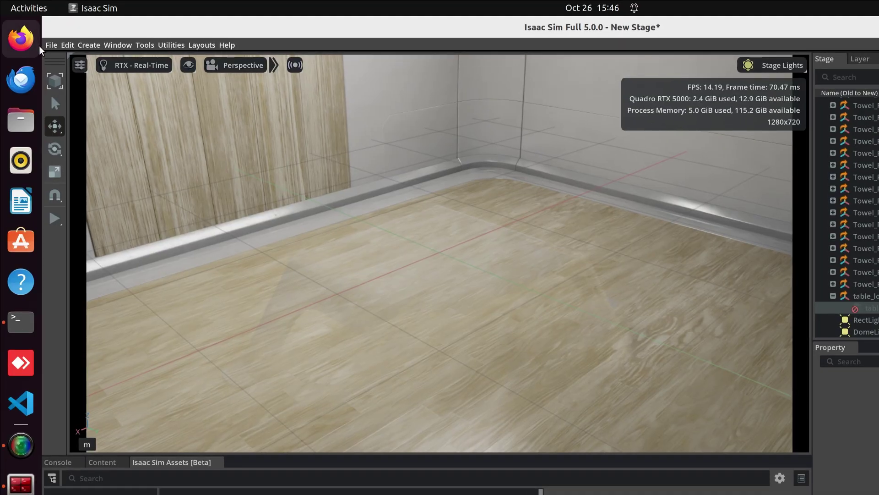
Browse to turtlebot3/turtlebot3_description/urdf and choose turtlebot3_burger.urdf for import.
click(49, 43)
click(69, 245)
scroll(247, 237, up, 10)
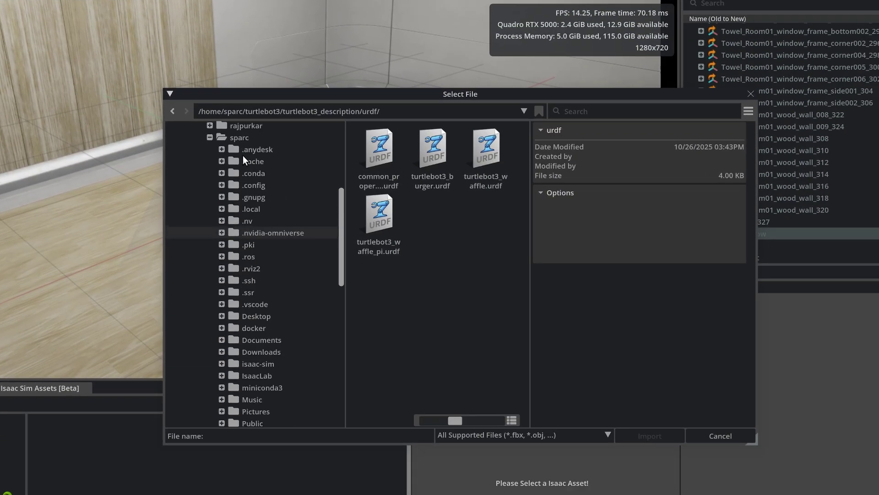
scroll(246, 388, down, 6)
click(250, 317)
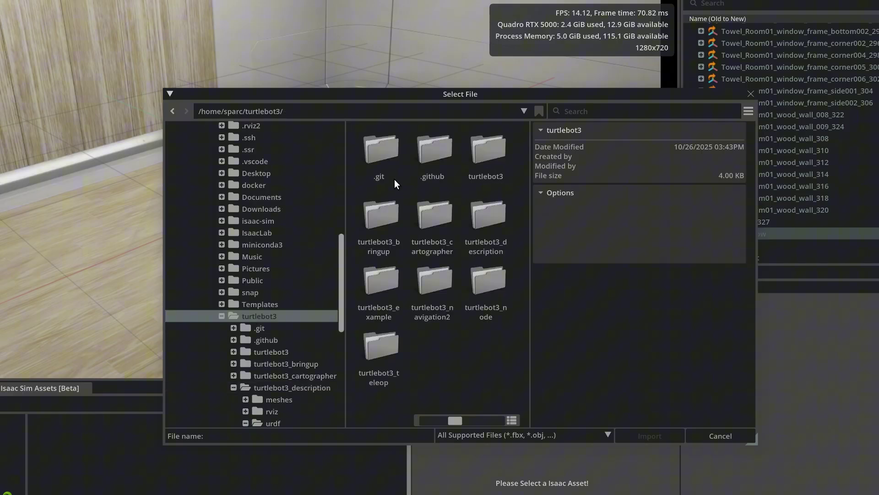
double_click(483, 231)
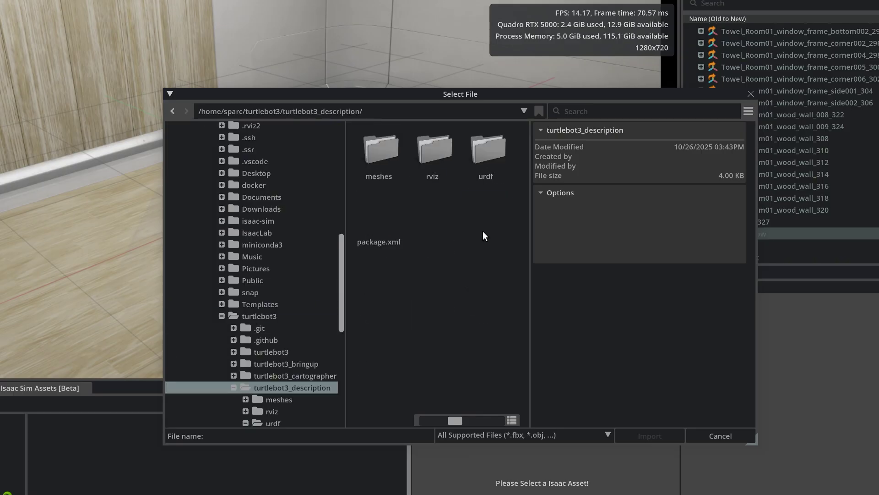
double_click(488, 157)
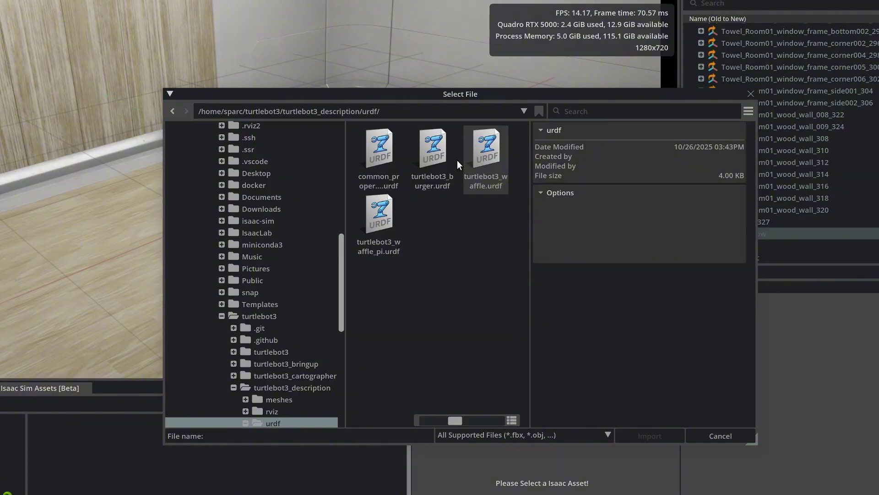
click(433, 164)
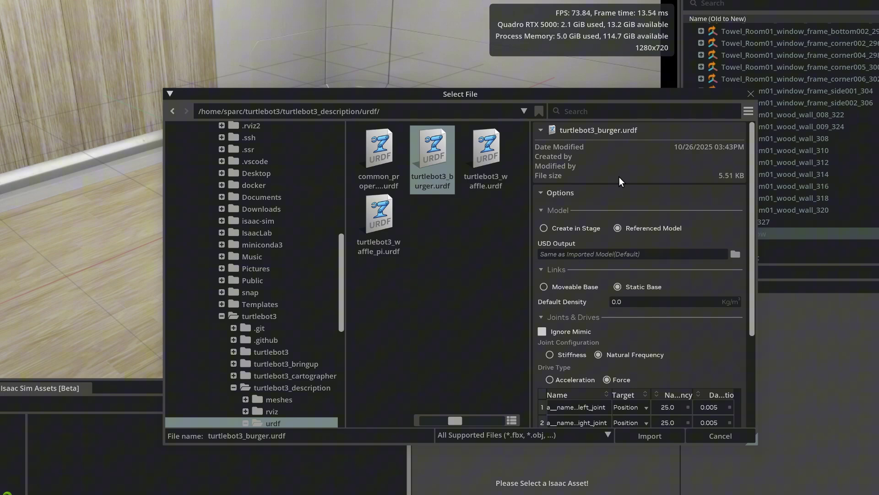
Set the URDF import to Moveable Base and both wheel joints' drive target to Velocity.
scroll(657, 196, down, 2)
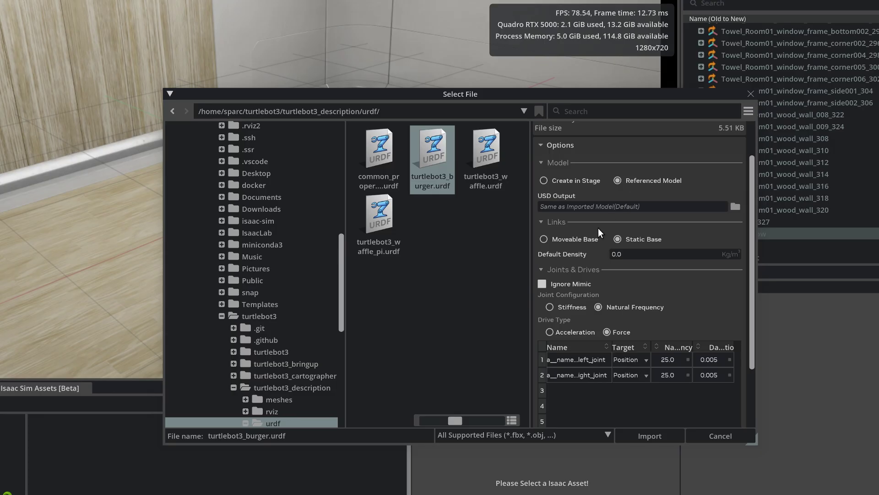
click(572, 240)
scroll(570, 243, down, 1)
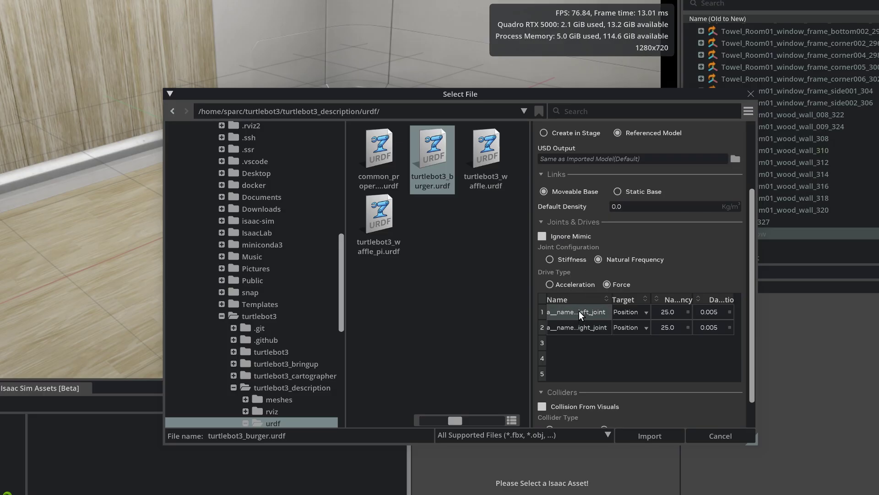
drag(579, 310, 578, 324)
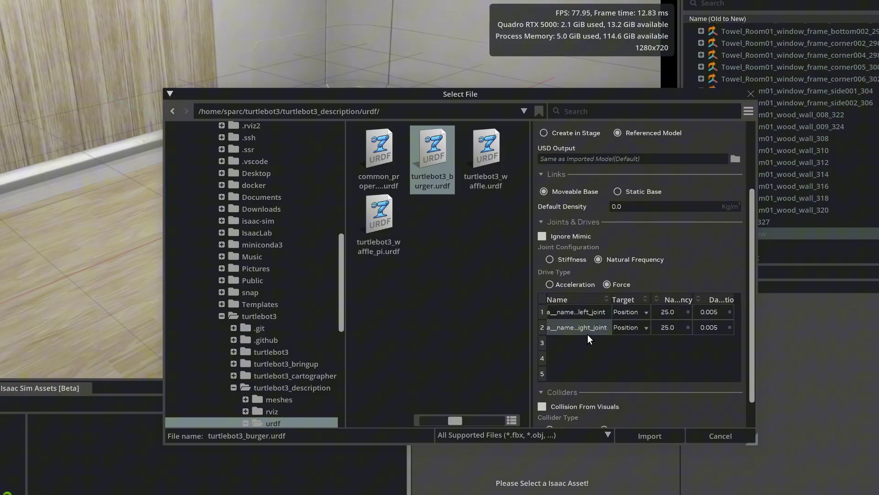
click(633, 310)
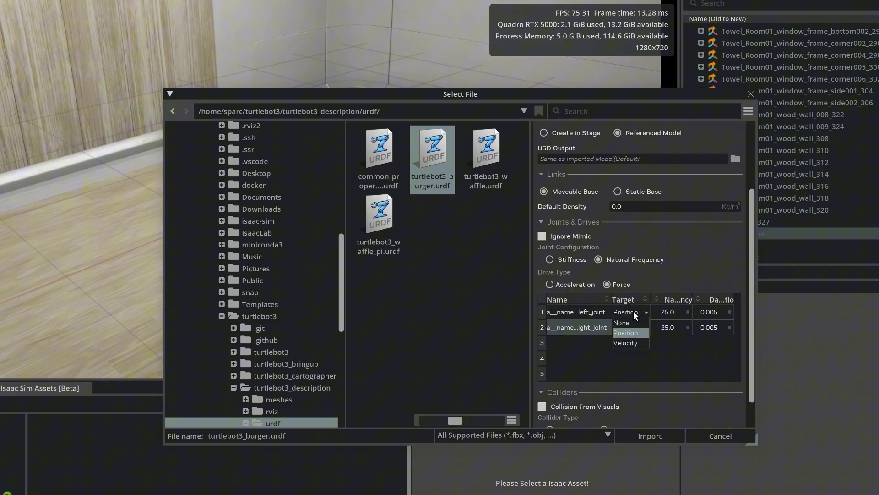
click(633, 344)
scroll(697, 254, down, 1)
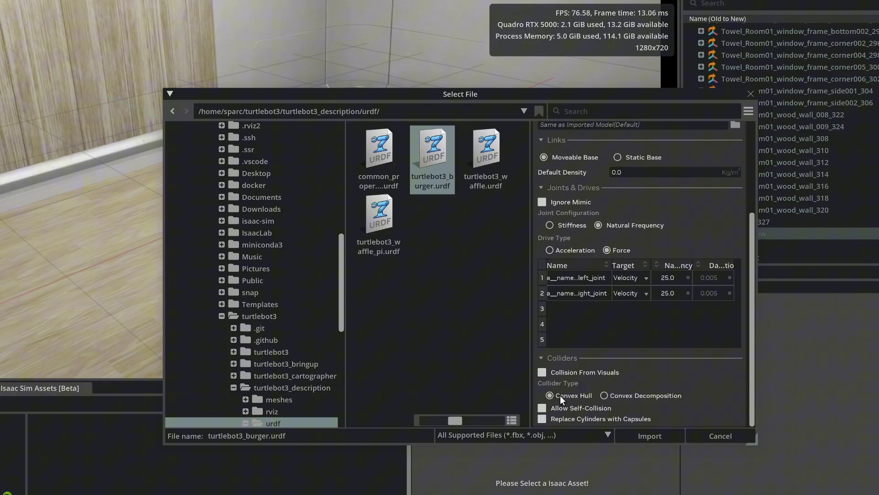
Import the TurtleBot3 Burger, confirm the save location, and select it on the floor.
click(635, 434)
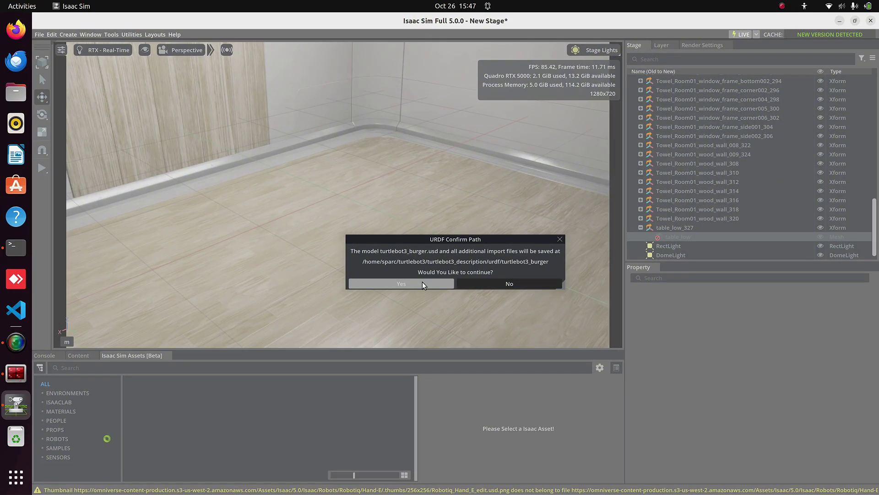
click(422, 283)
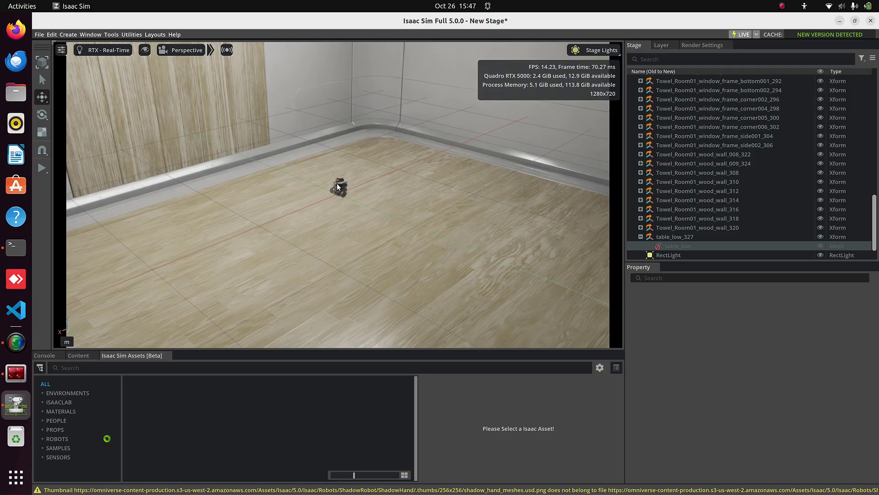
scroll(338, 185, up, 5)
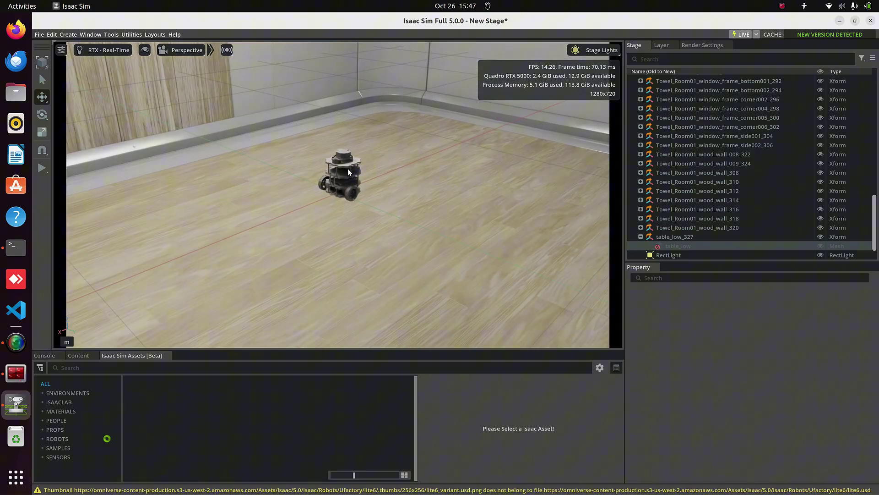
click(342, 178)
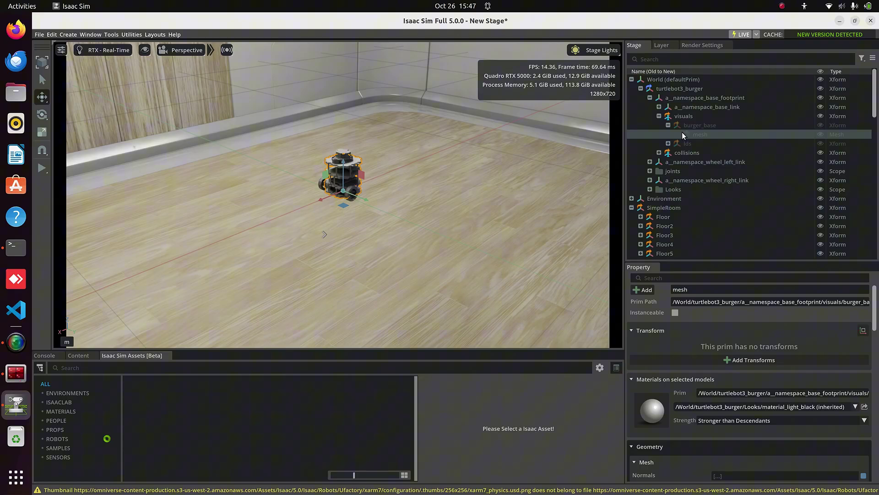
Lower turtlebot3_burger to Translate Z -0.73559 so it rests on the floor.
click(665, 89)
drag(336, 175, 344, 330)
alt+drag(376, 284, 372, 122)
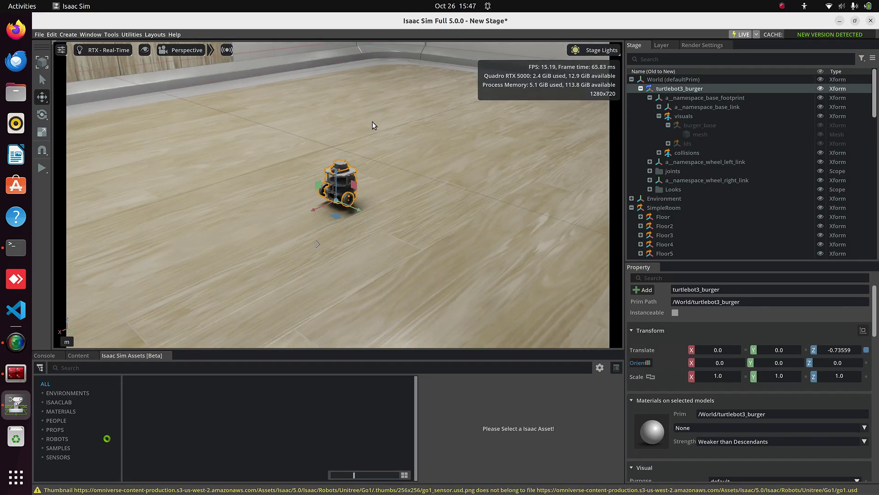
click(388, 197)
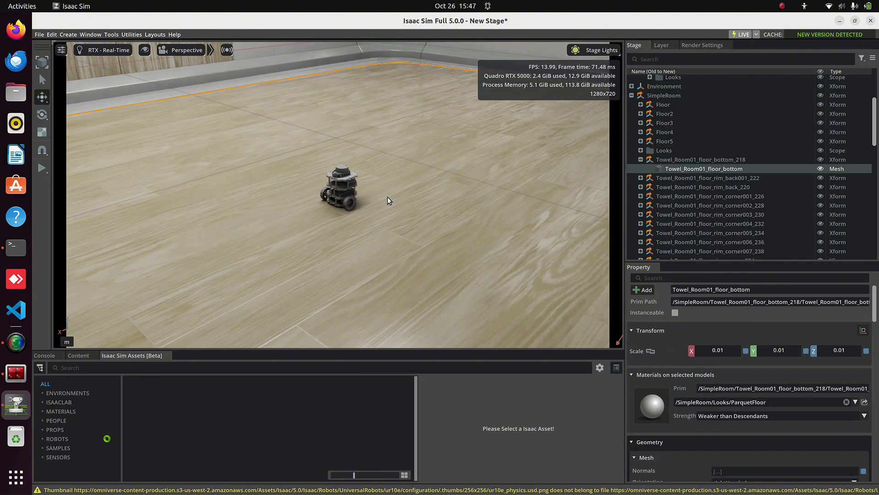
scroll(655, 117, up, 3)
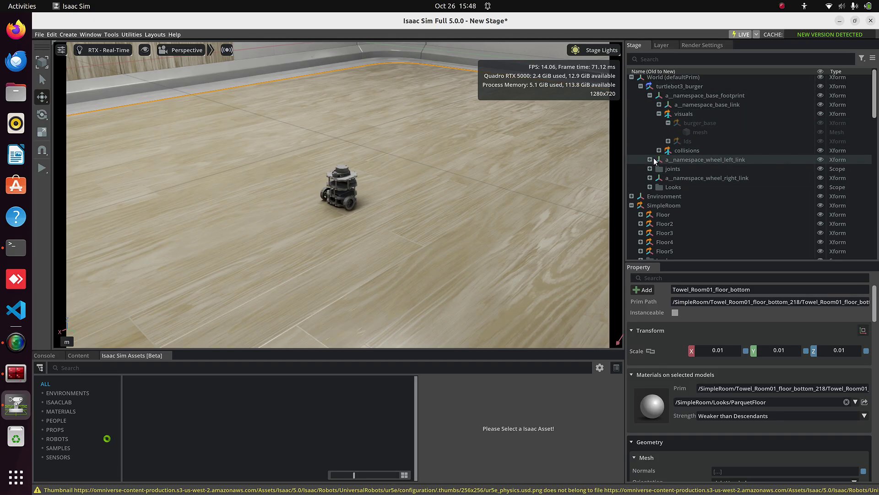
Expand the robot's joints, inspect both wheel joints, and show the Content browser.
click(650, 168)
click(688, 179)
click(689, 186)
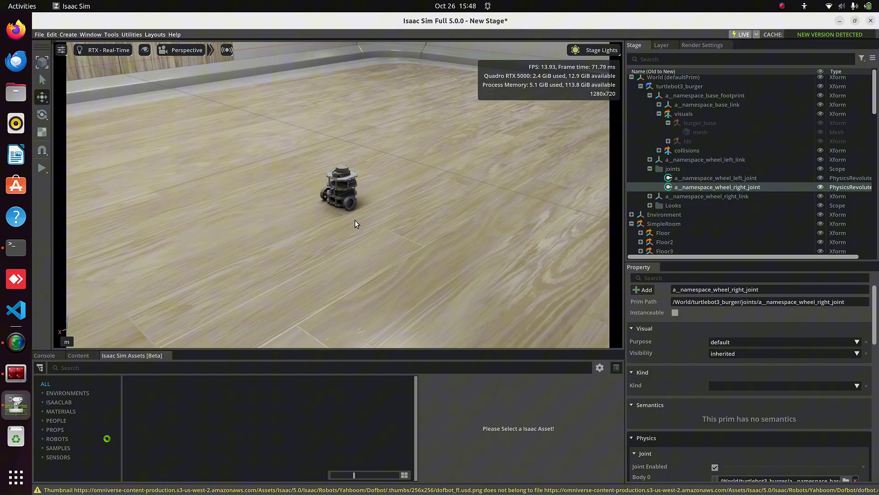
scroll(338, 214, up, 10)
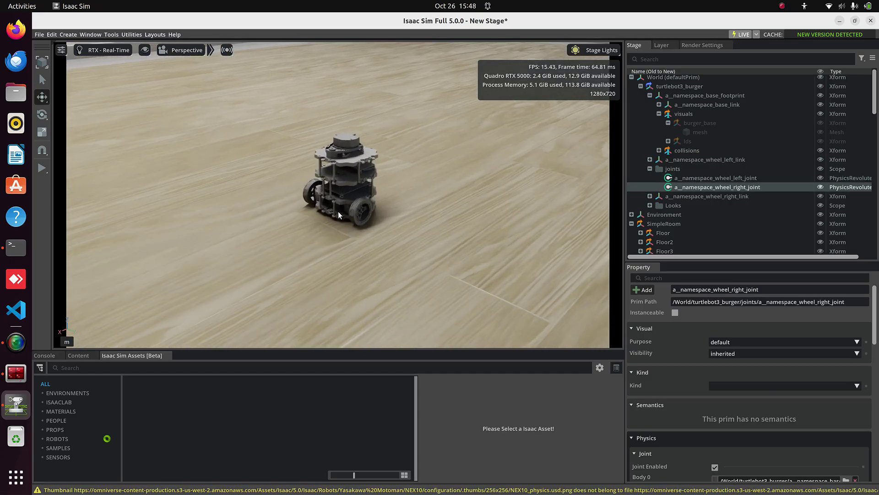
click(72, 354)
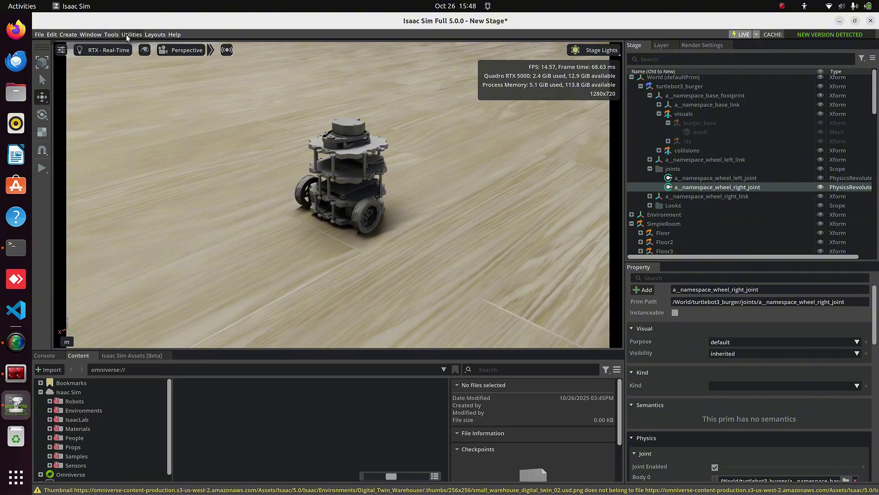
click(145, 51)
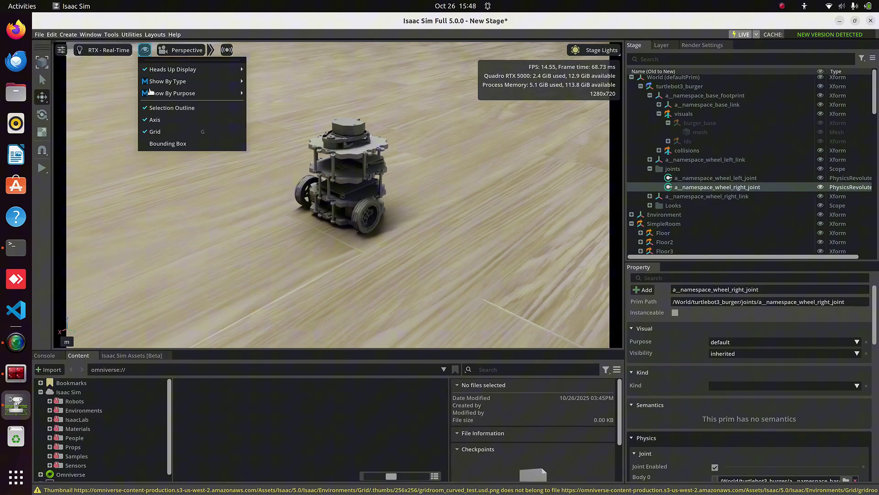
mouse_move(192, 81)
mouse_move(277, 156)
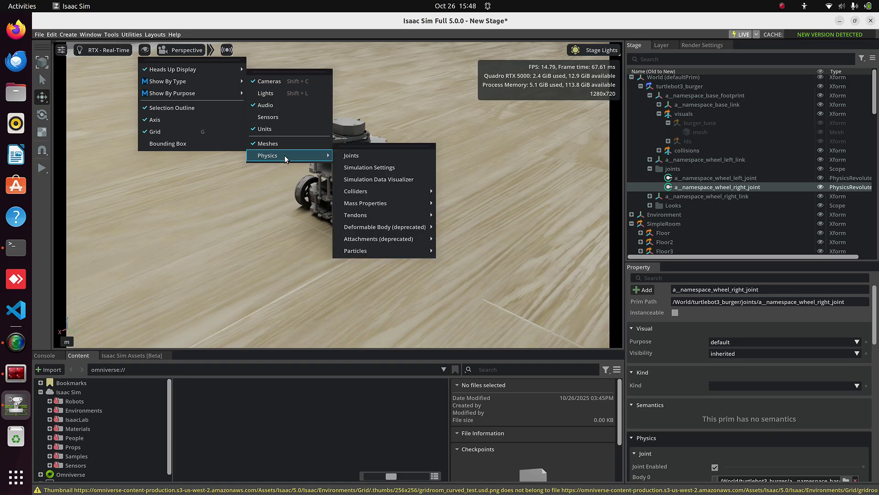
click(358, 156)
click(307, 275)
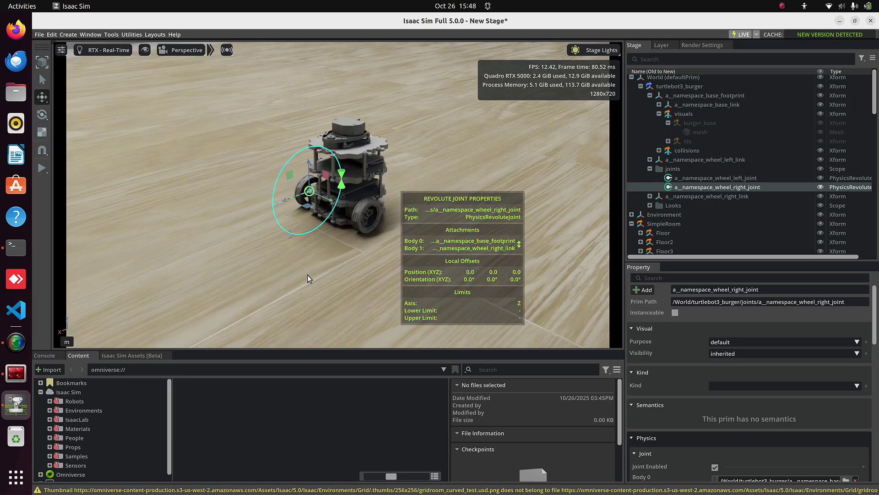
click(467, 212)
scroll(650, 123, up, 10)
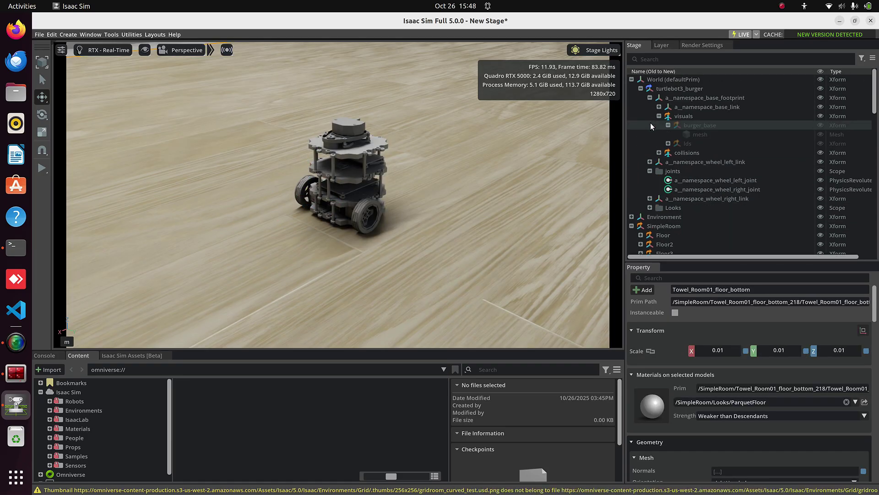
click(682, 182)
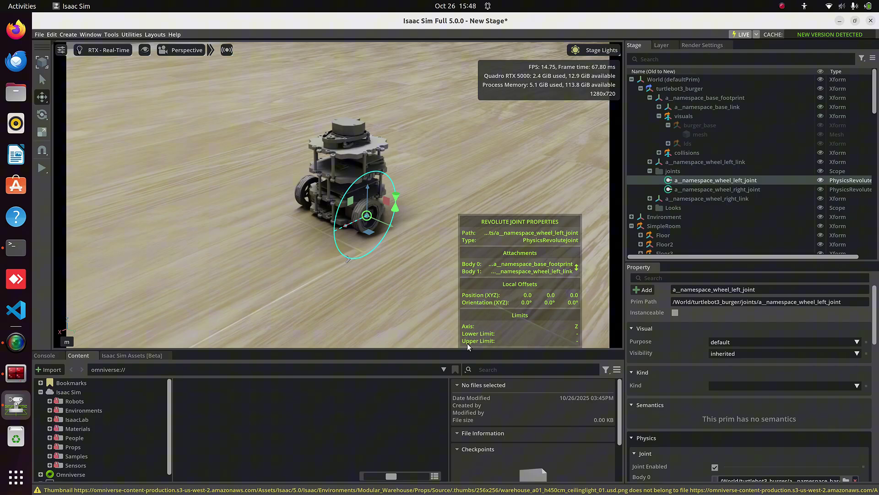
mouse_move(397, 207)
click(694, 190)
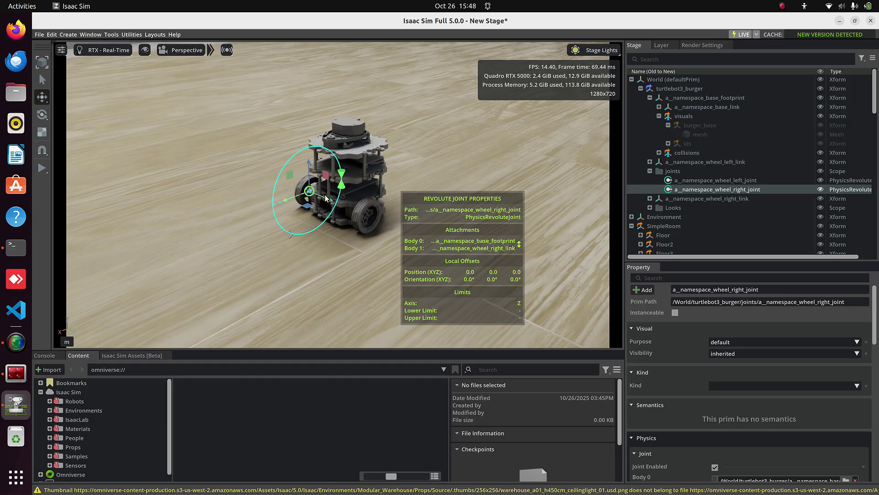
click(145, 50)
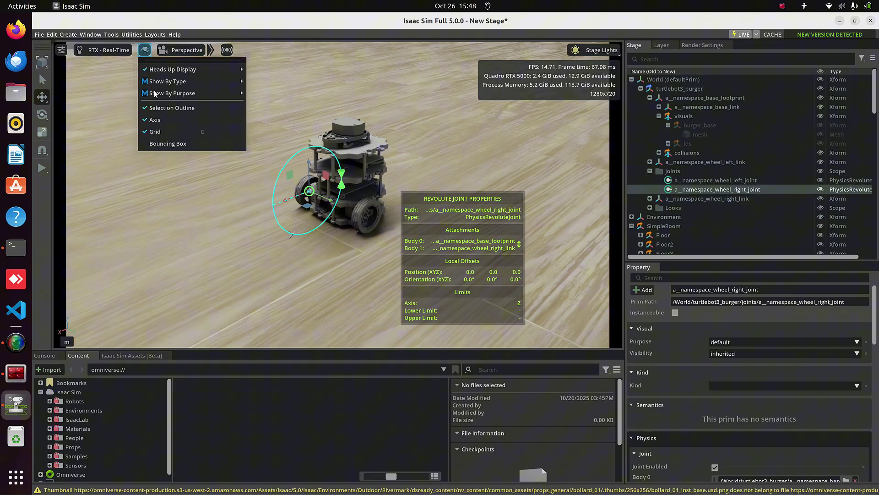
mouse_move(168, 81)
mouse_move(267, 156)
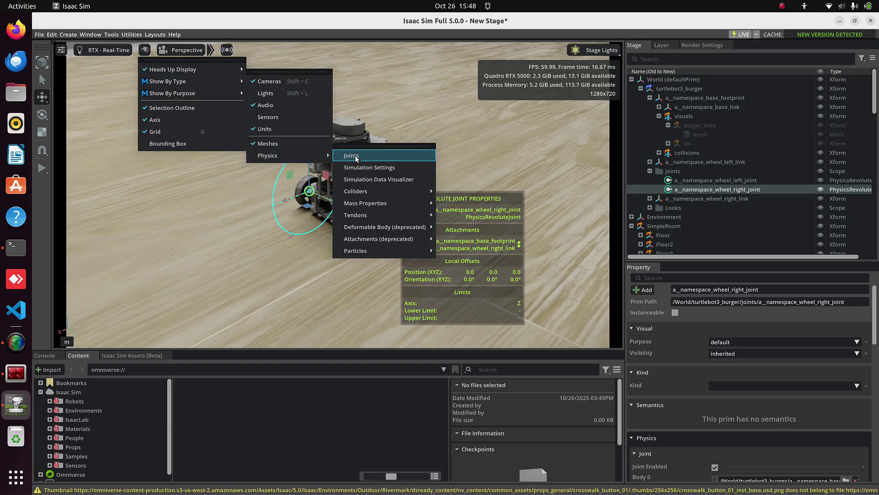
click(356, 157)
click(490, 153)
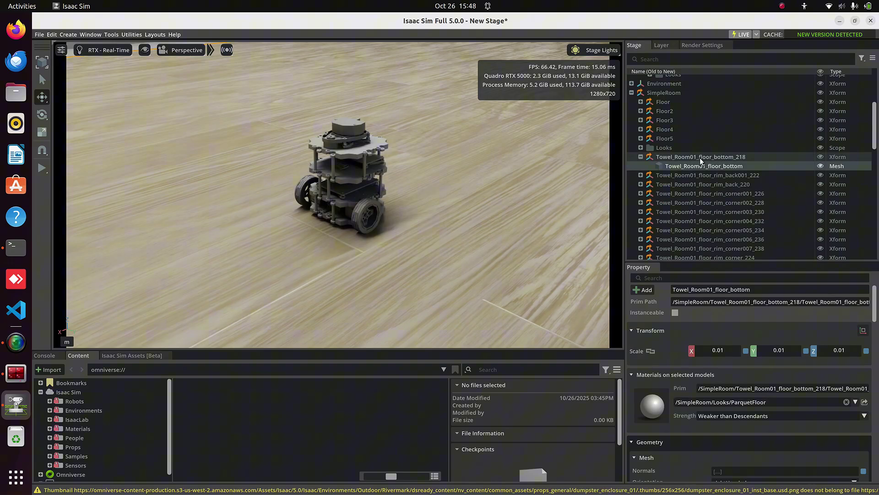
scroll(700, 157, up, 5)
Set wheel_left_joint's angular drive Target Velocity to 100.
click(692, 180)
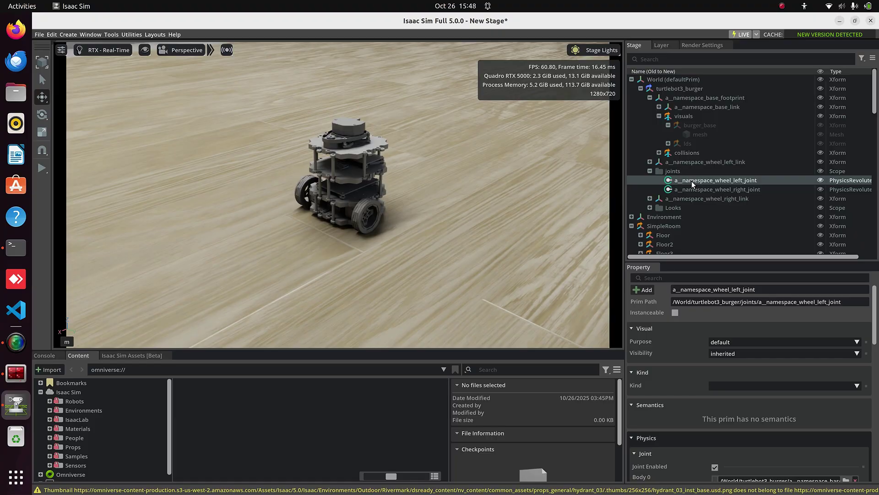
scroll(678, 372, down, 8)
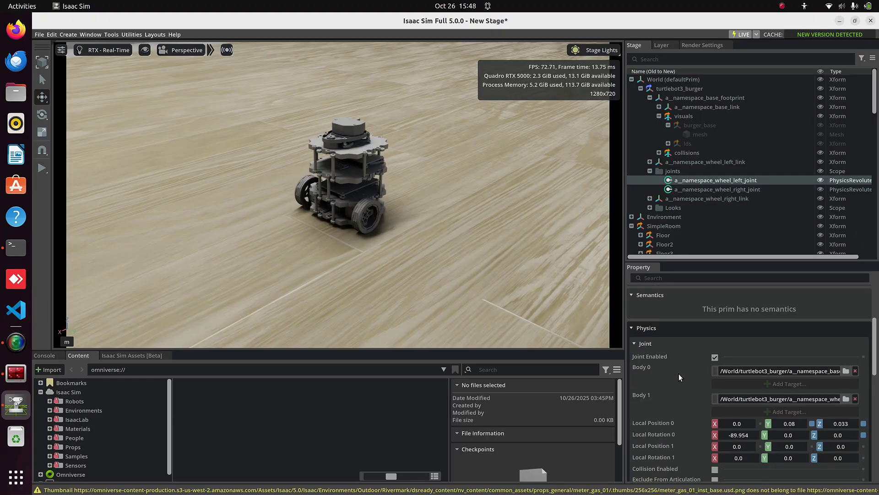
scroll(679, 373, down, 2)
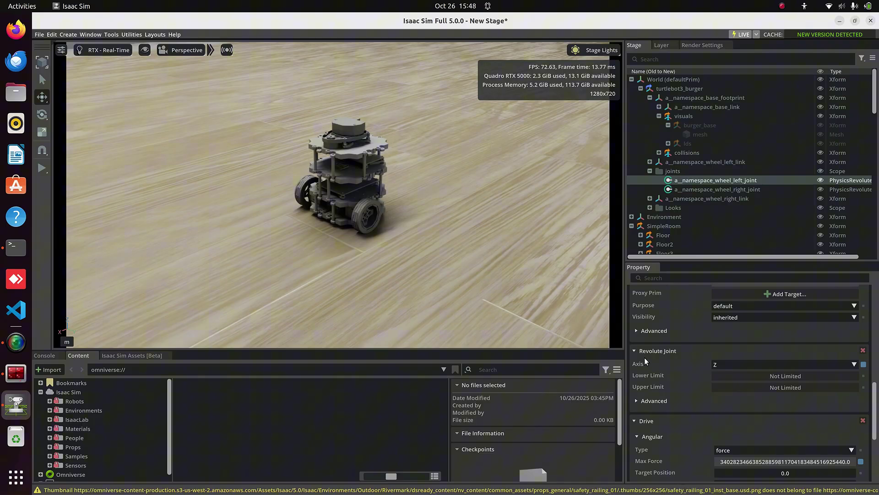
scroll(677, 355, down, 2)
scroll(678, 356, down, 1)
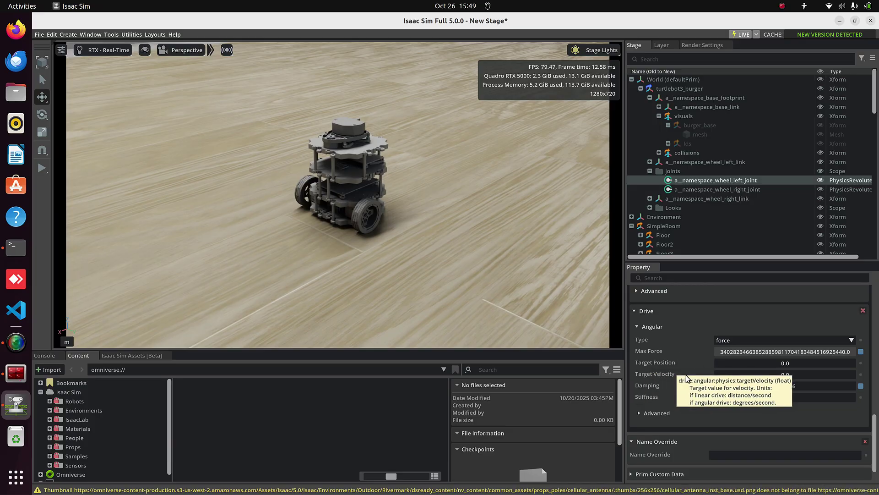
double_click(785, 374)
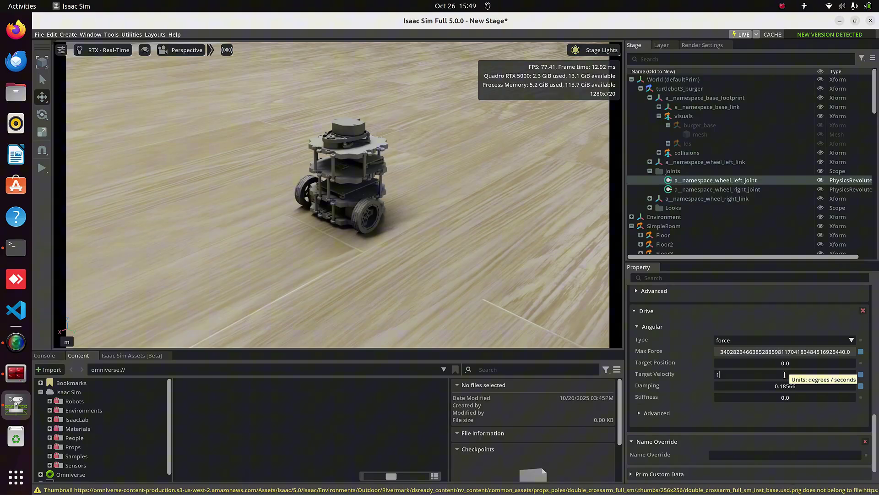
text(100)
key(Return)
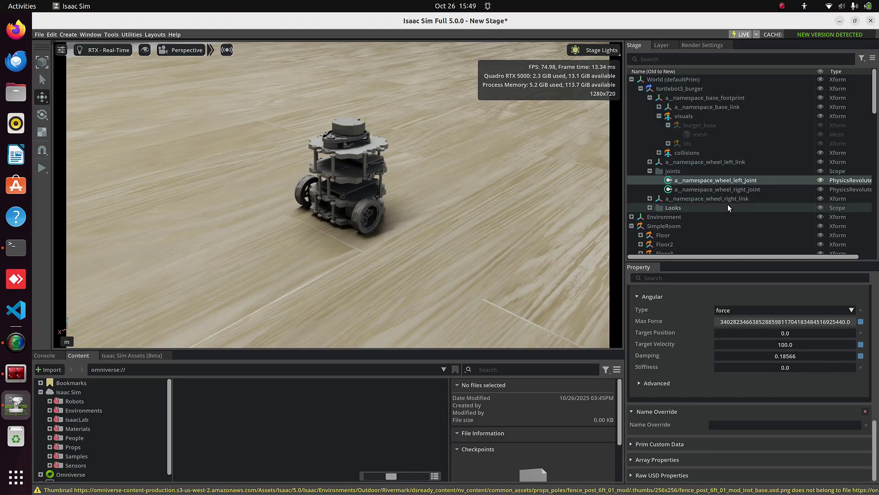
Set wheel_right_joint's angular drive Target Velocity to 100.
click(707, 188)
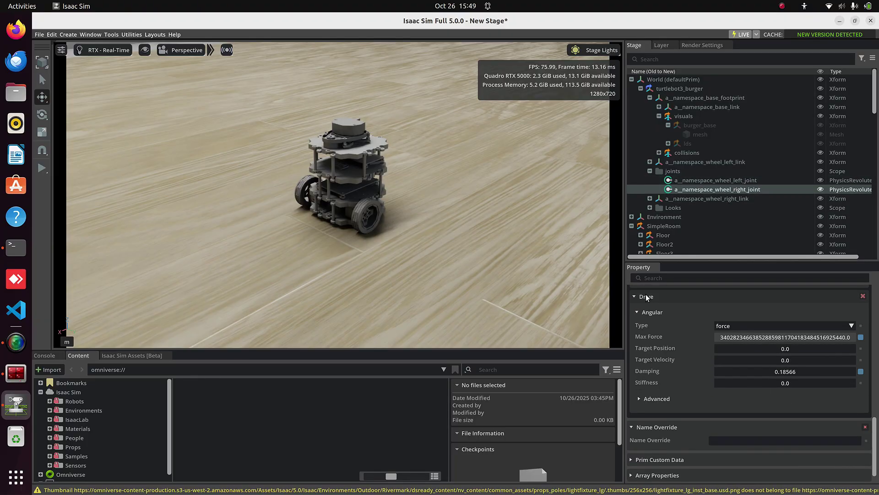
double_click(765, 359)
text(100)
key(Return)
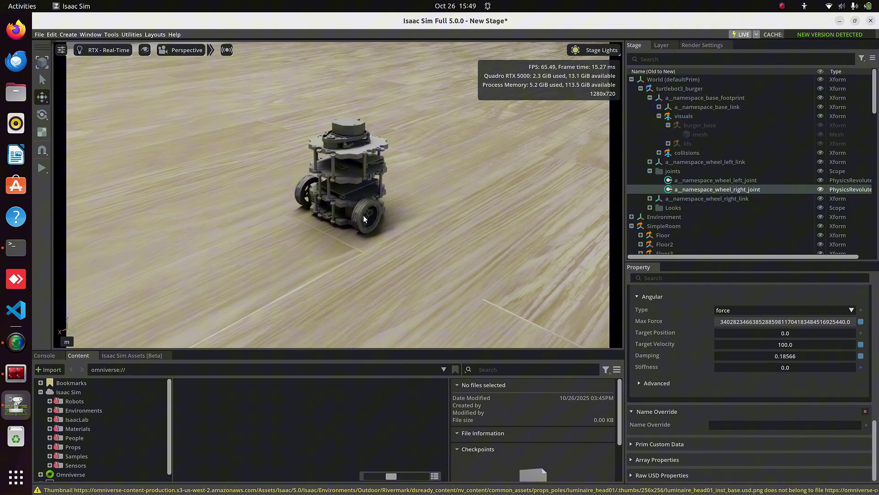
click(42, 170)
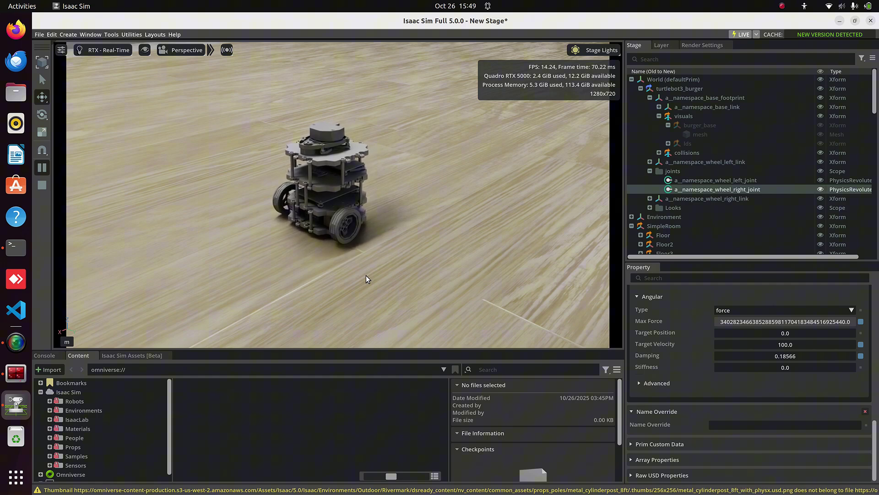
click(39, 185)
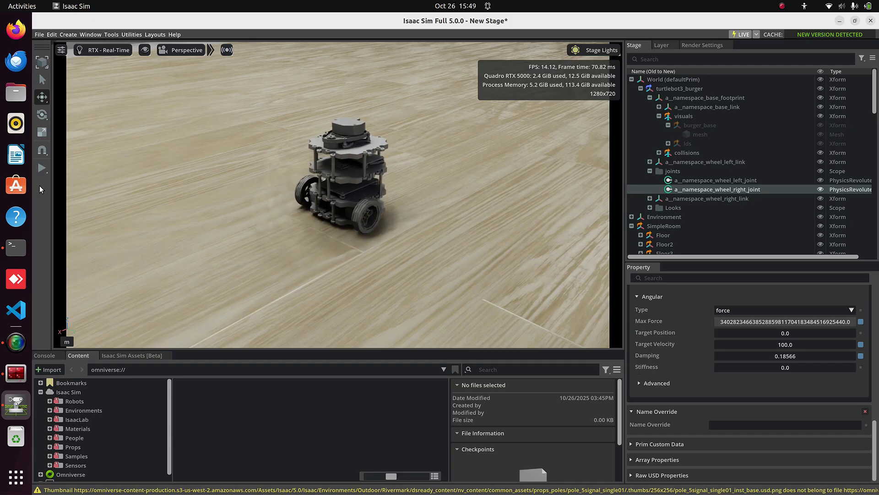
click(355, 130)
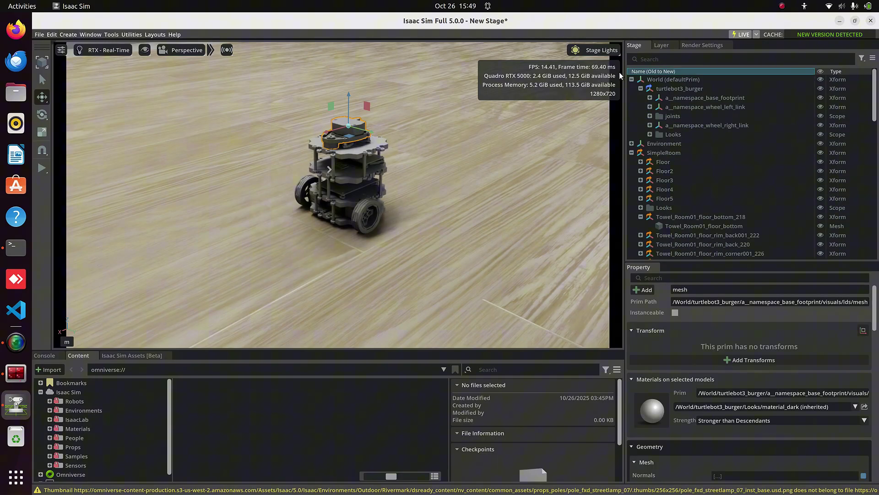
Add a rotating PhysX Lidar to the selected turtlebot3_burger robot.
click(683, 87)
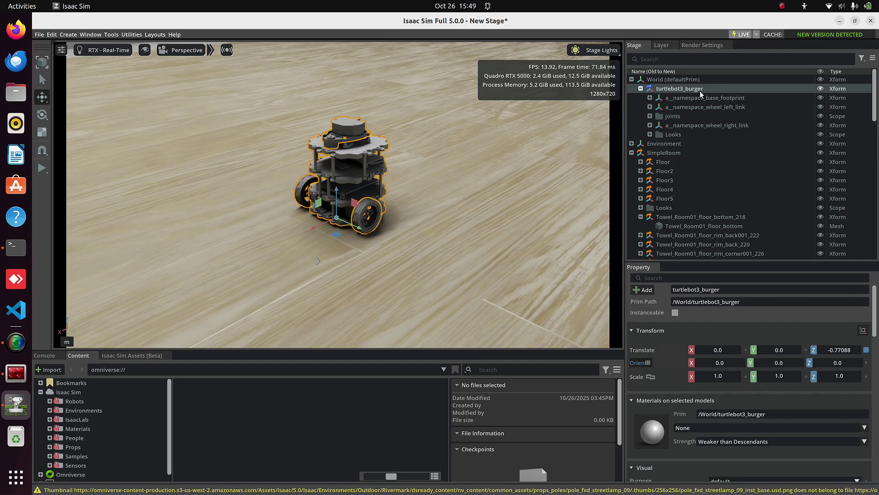
click(68, 34)
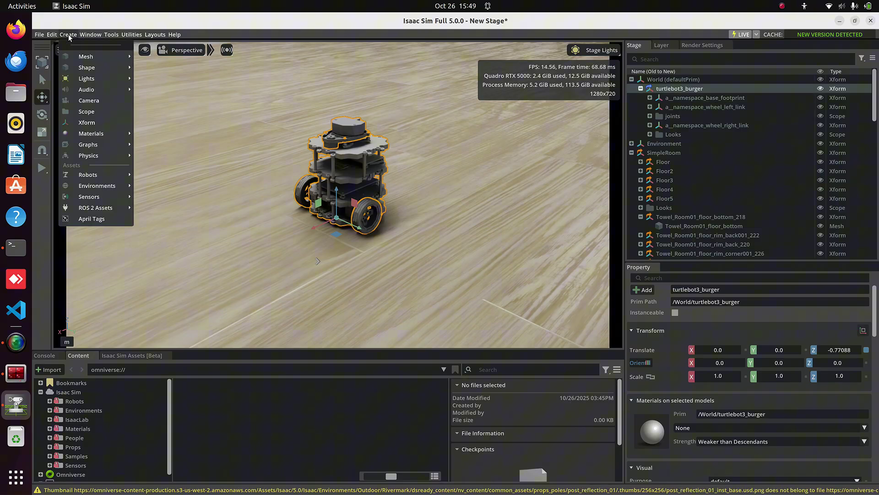
mouse_move(81, 200)
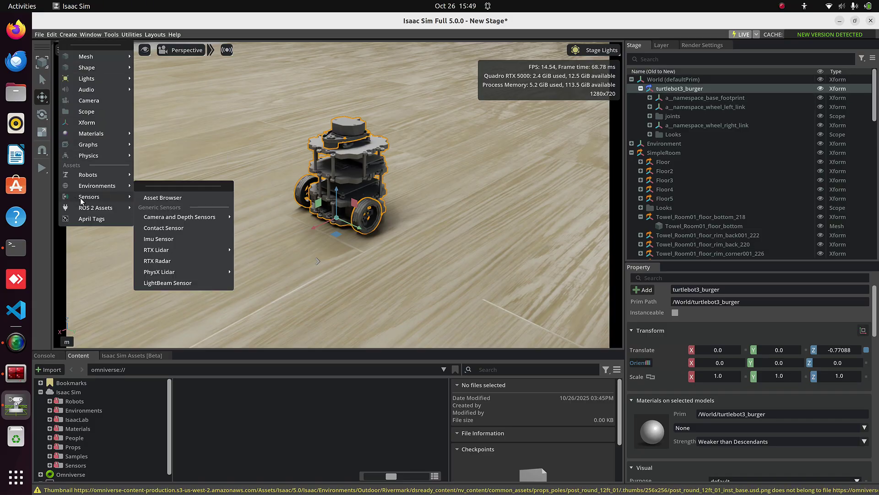
mouse_move(163, 271)
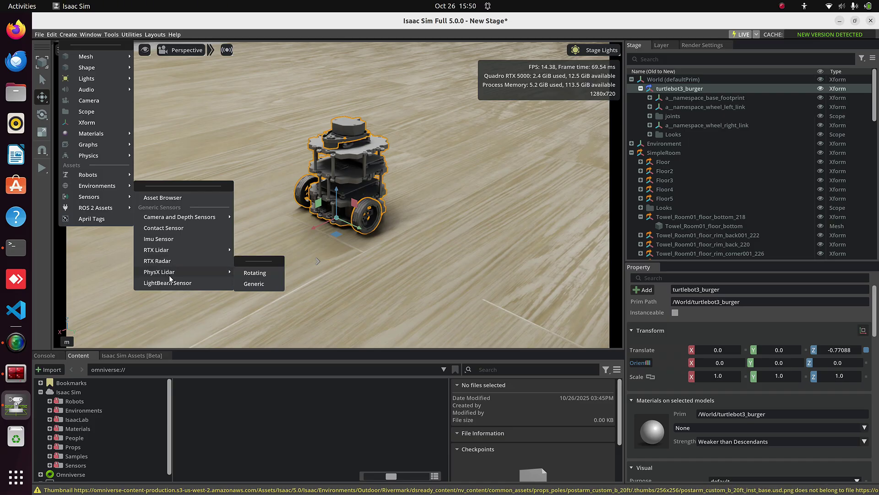
click(255, 274)
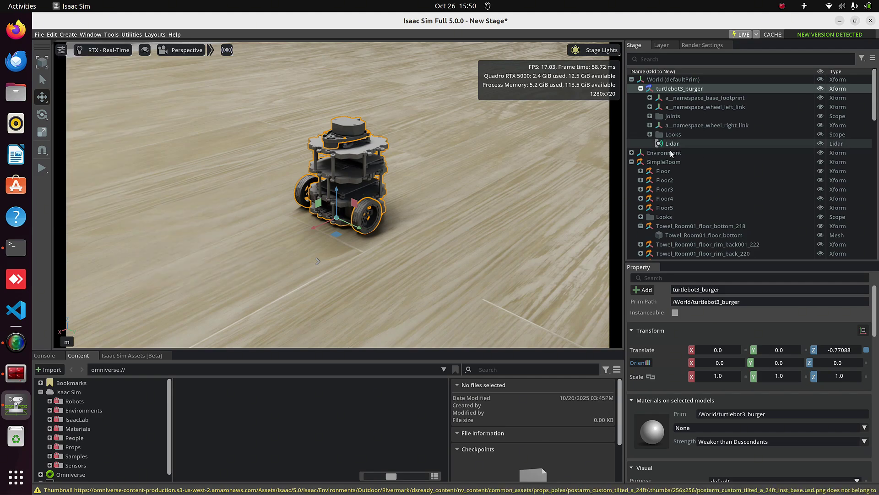
Reparent the new Lidar prim under a_namespace_base_scan in the Stage tree.
click(669, 144)
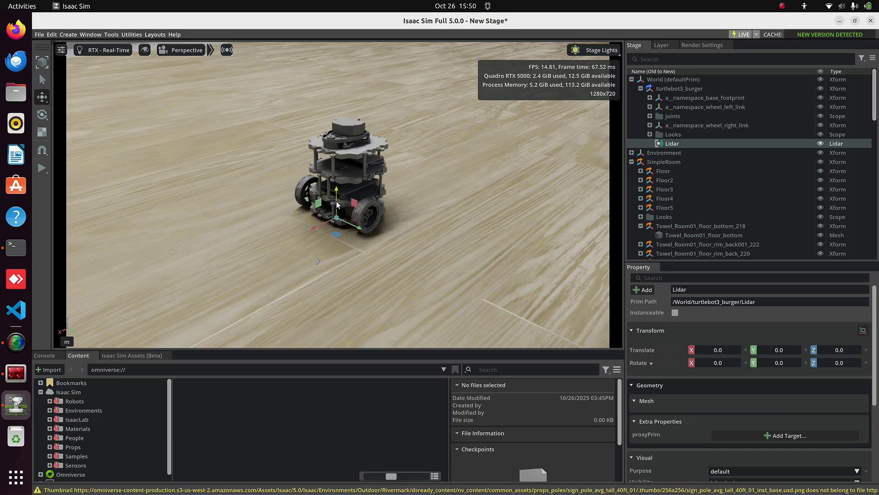
drag(337, 185, 357, 129)
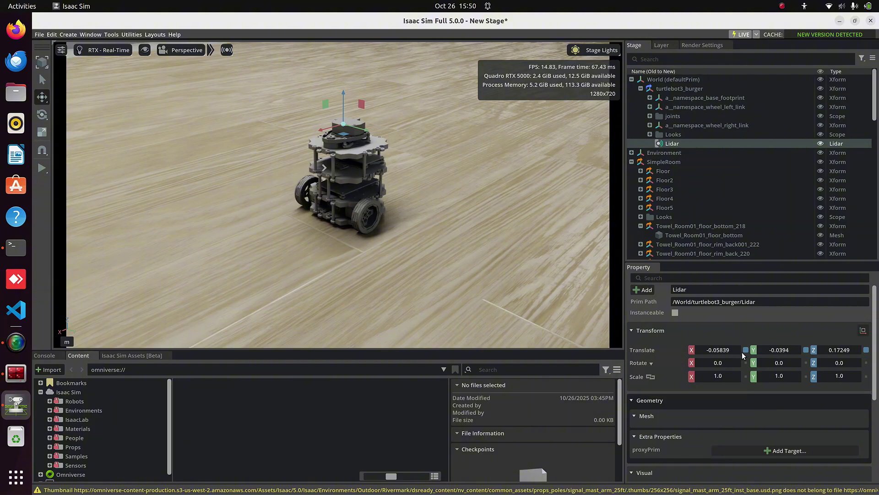
click(650, 98)
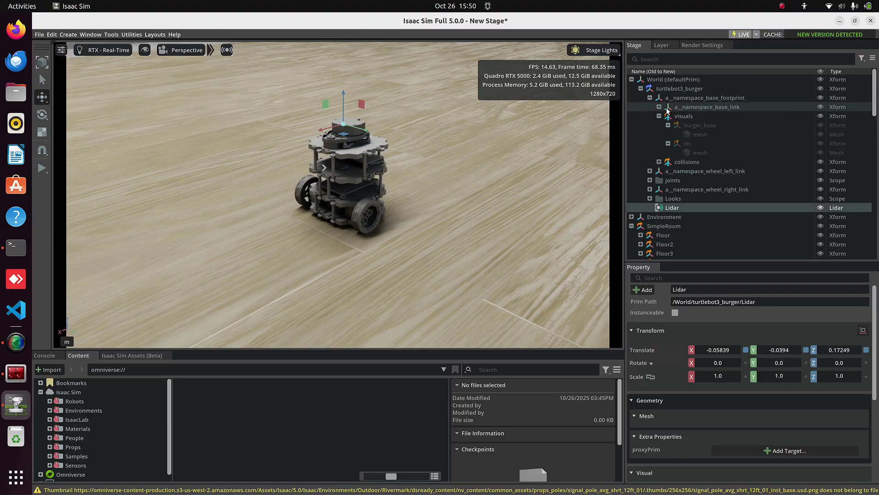
click(658, 106)
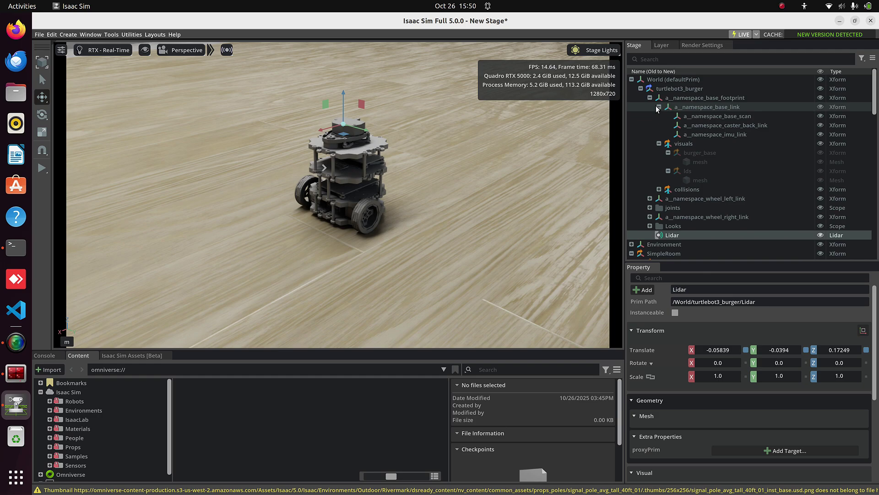
click(693, 116)
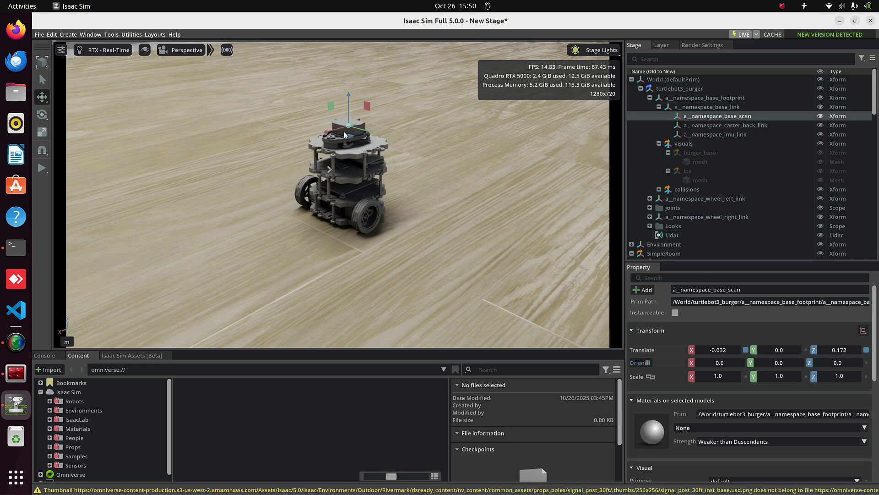
click(664, 235)
drag(673, 223, 689, 134)
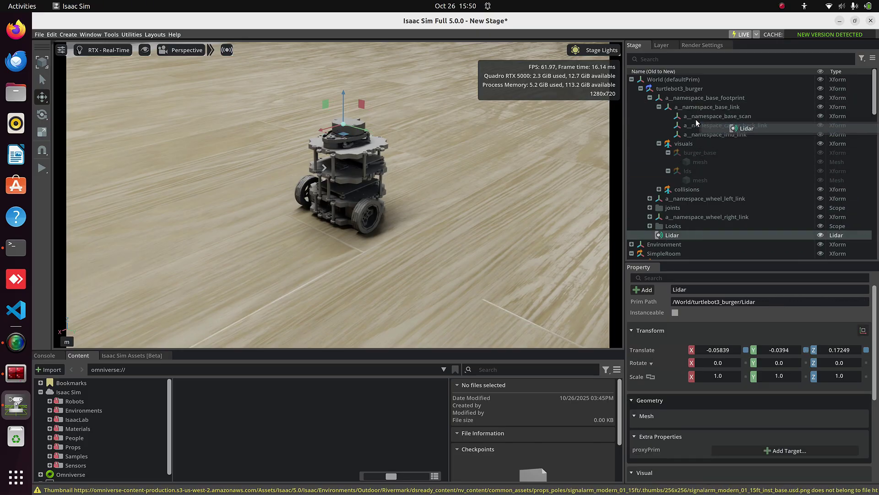
drag(696, 119, 696, 115)
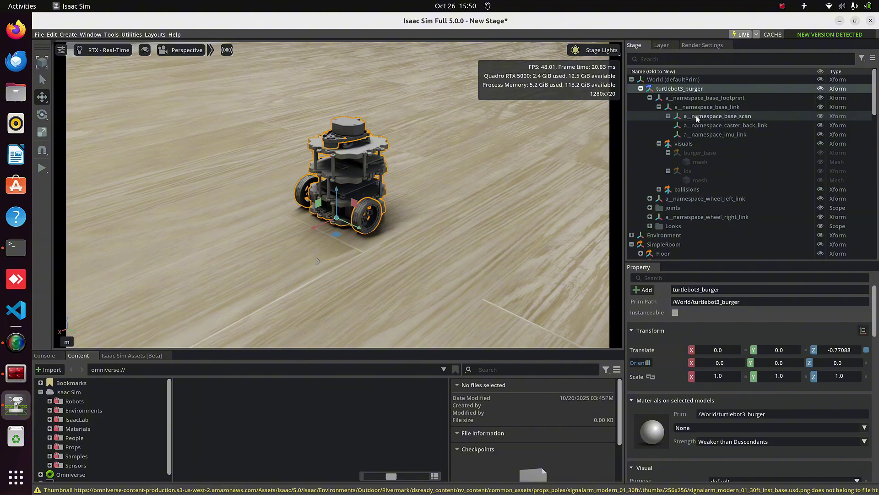
click(668, 116)
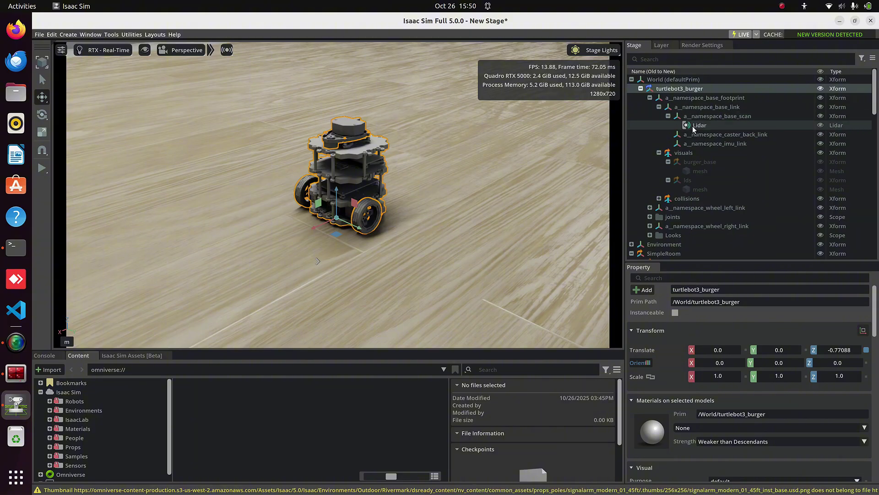
click(692, 126)
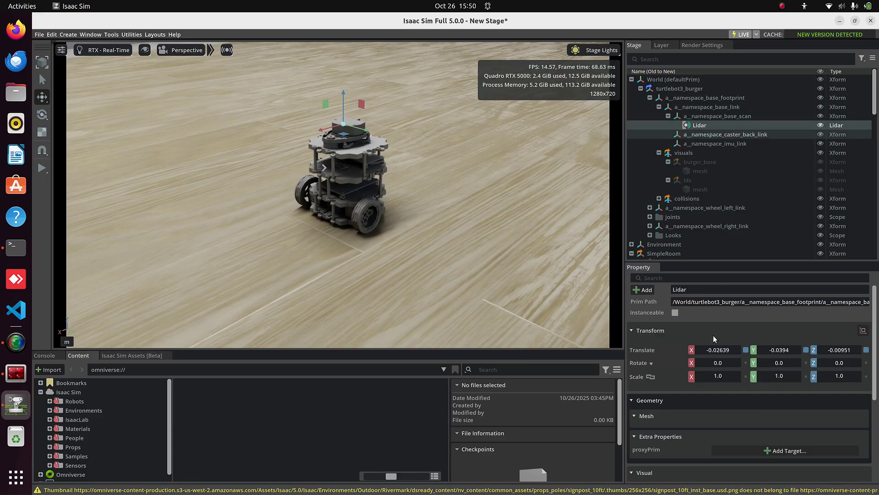
Zero the Lidar's Translate X, Y and Z values.
double_click(718, 350)
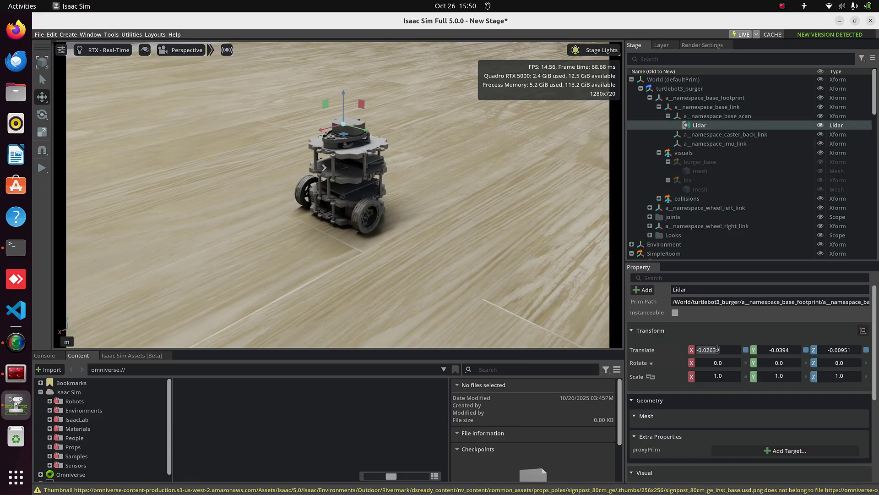
text(0)
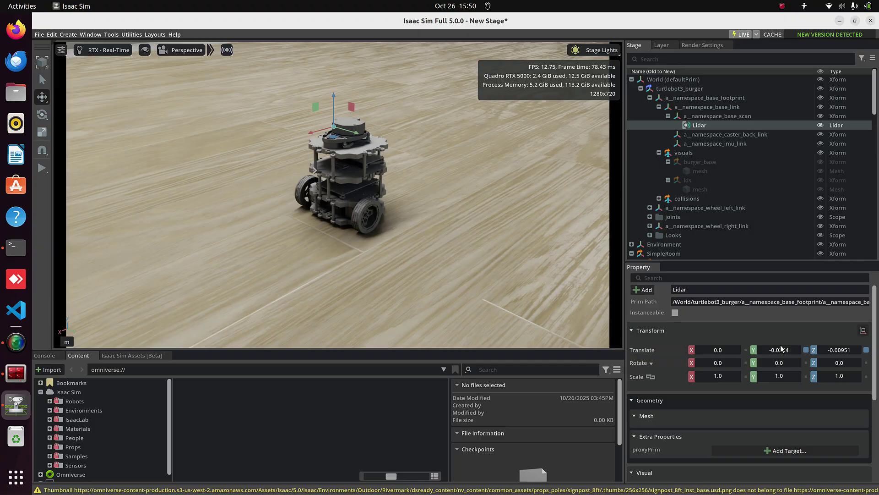
double_click(782, 350)
key(Return)
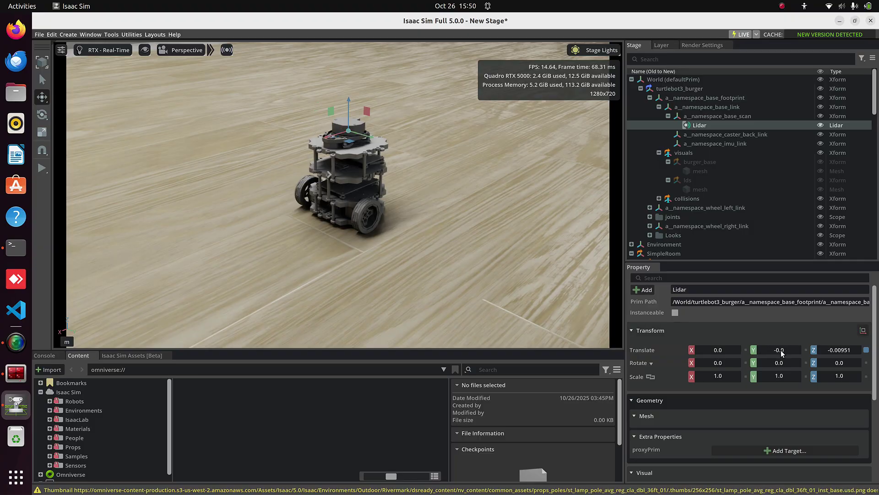
double_click(839, 351)
text(0)
key(Return)
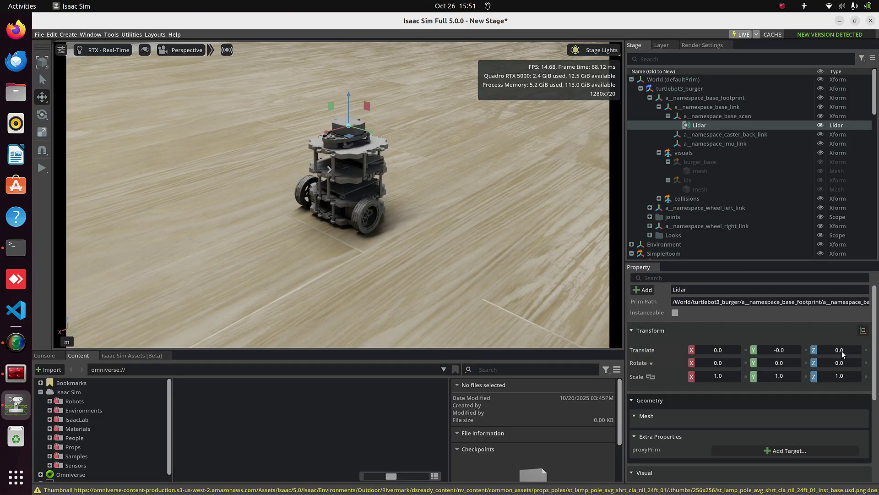
Test-run the simulation, enable the Lidar's drawLines and drawPoints, then play again to watch the scan.
click(43, 168)
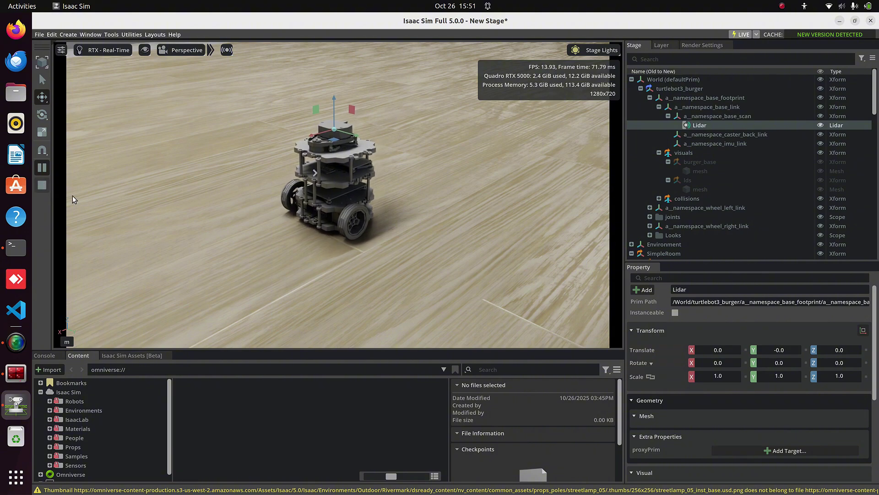
click(41, 185)
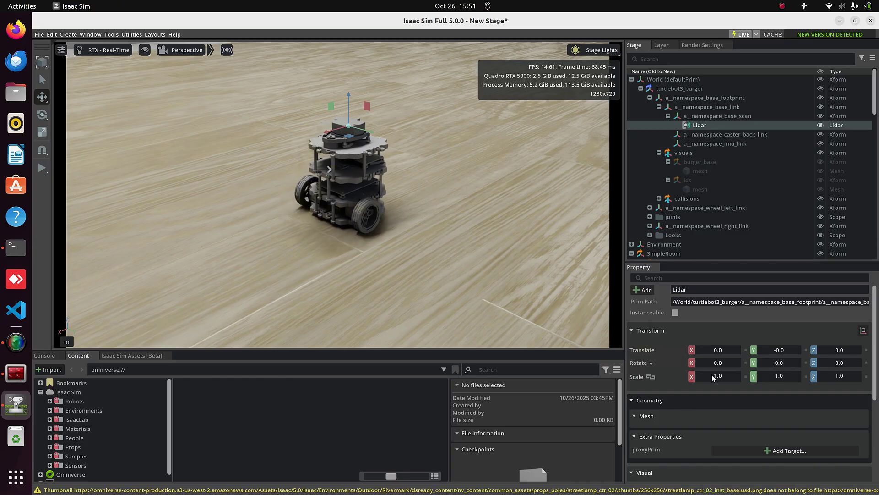
scroll(710, 392, down, 5)
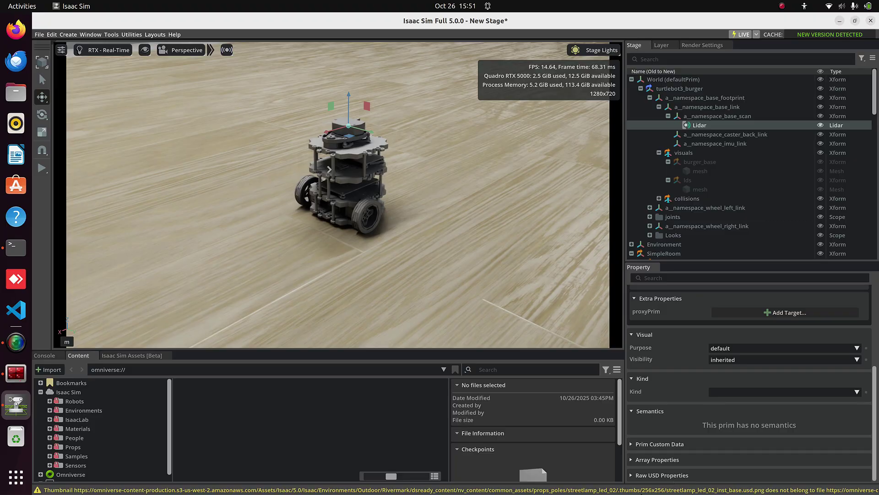
click(631, 477)
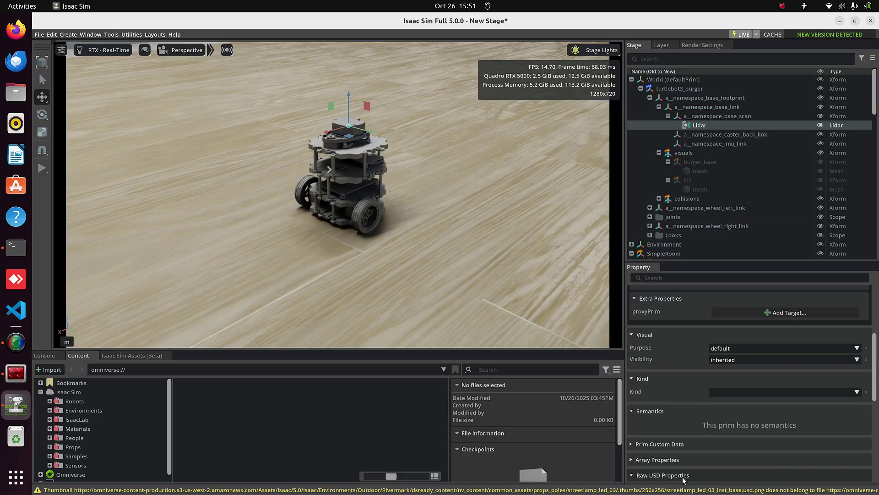
scroll(693, 441, down, 3)
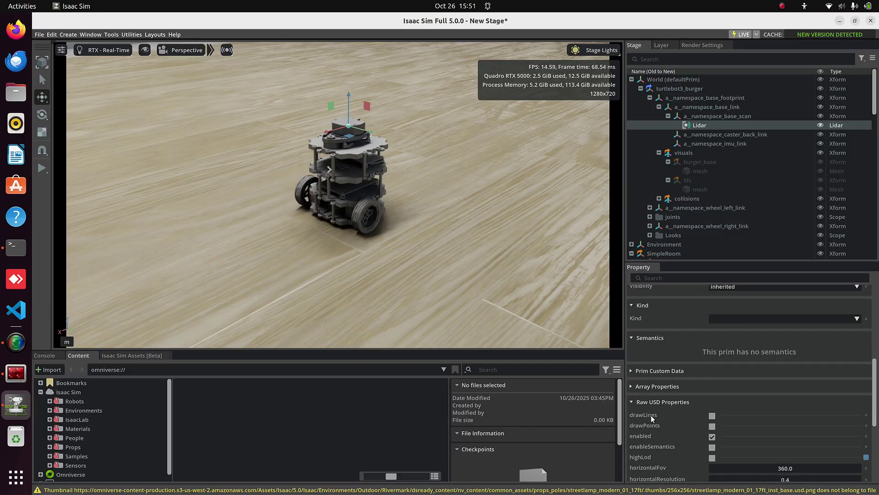
click(713, 416)
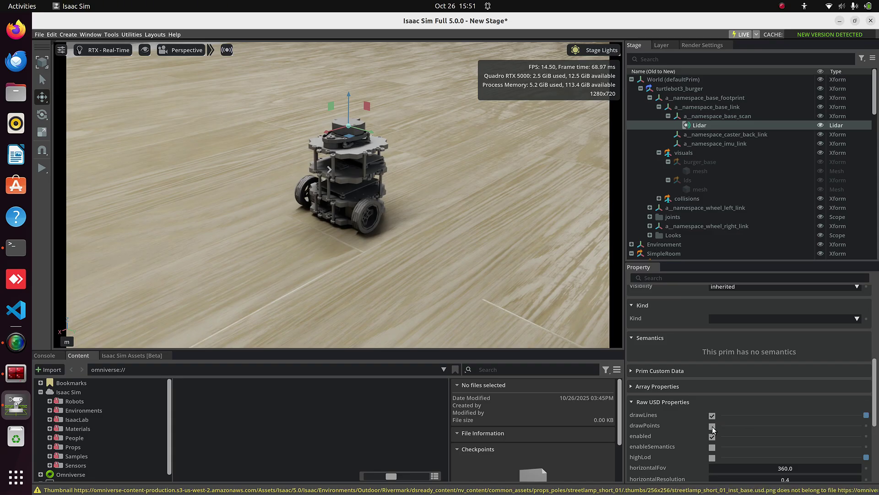
click(713, 426)
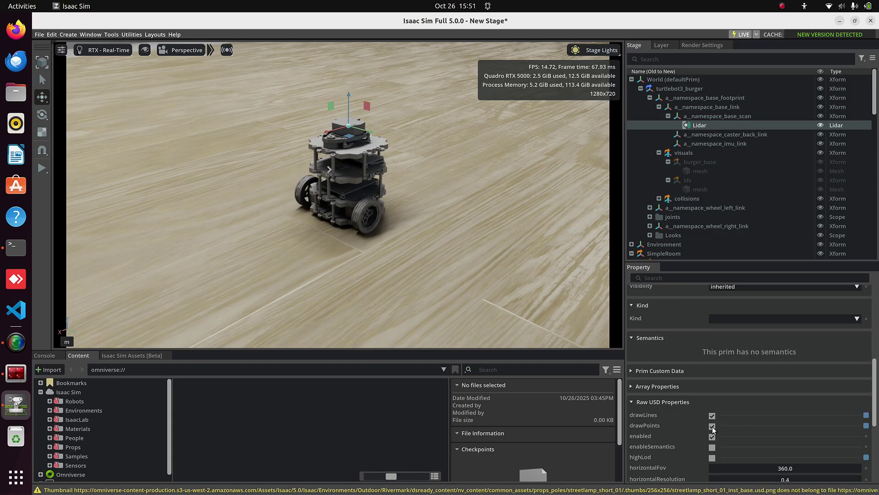
click(41, 169)
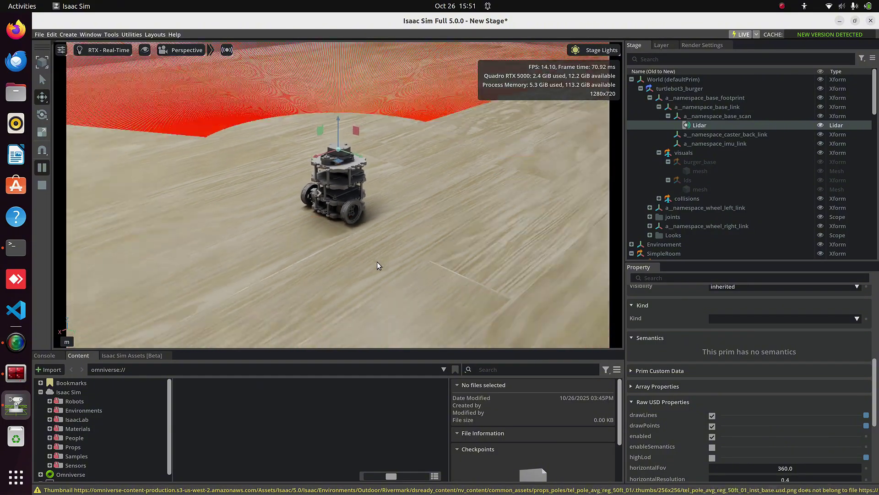
Save As the stage under the name turtlebot3 in TUT5-STL-STEP_Files.
click(38, 35)
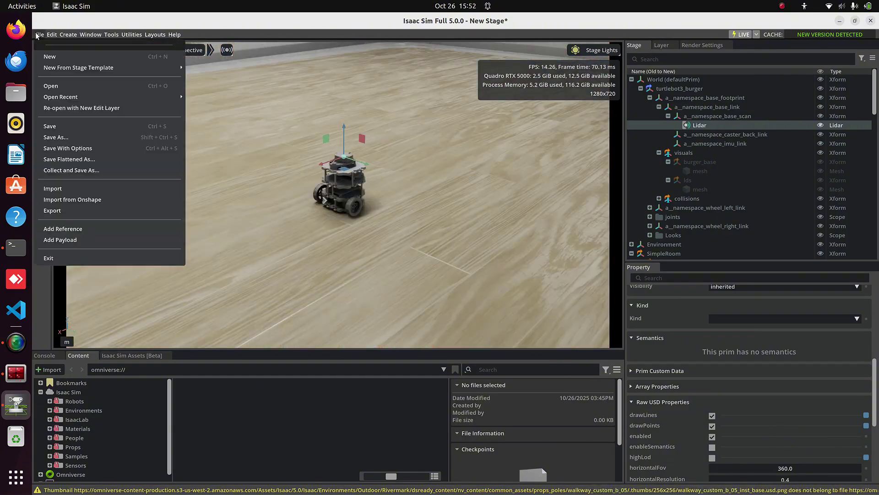
click(55, 138)
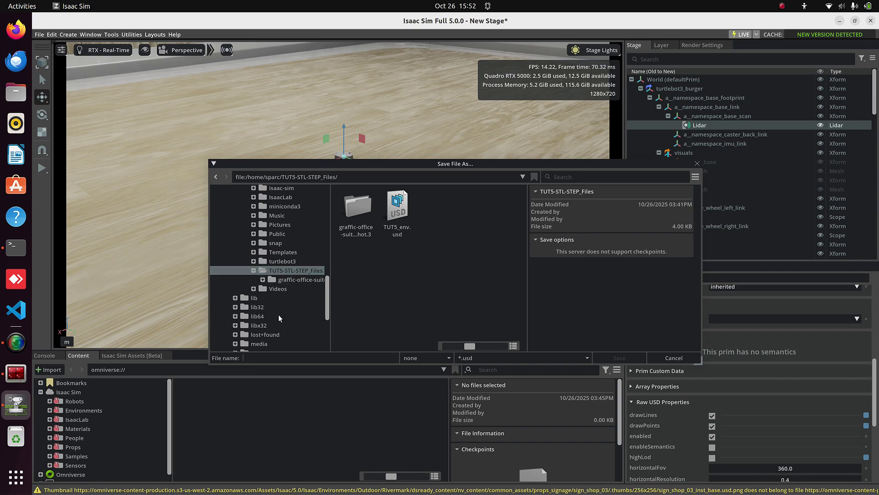
click(263, 355)
text(t)
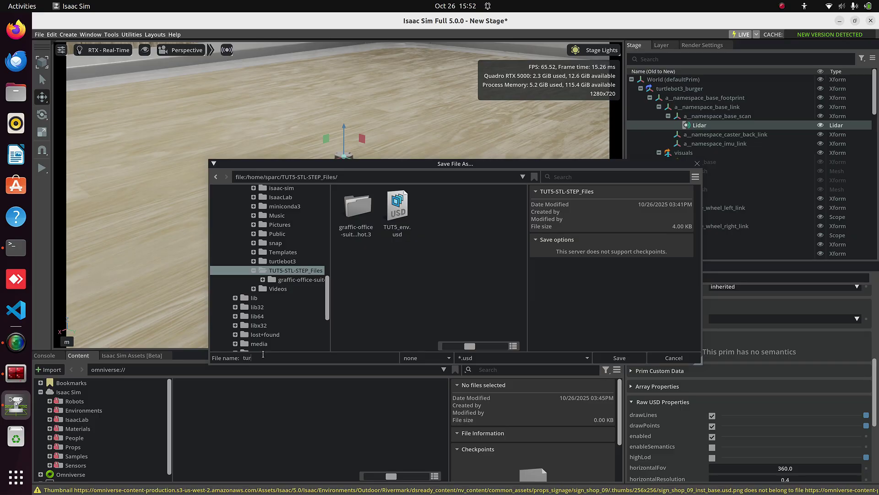
text(urtlebot3)
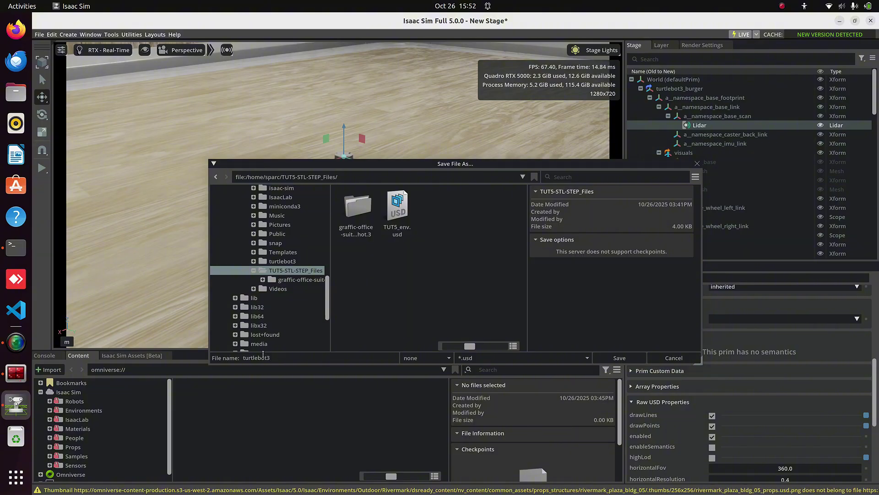
click(618, 358)
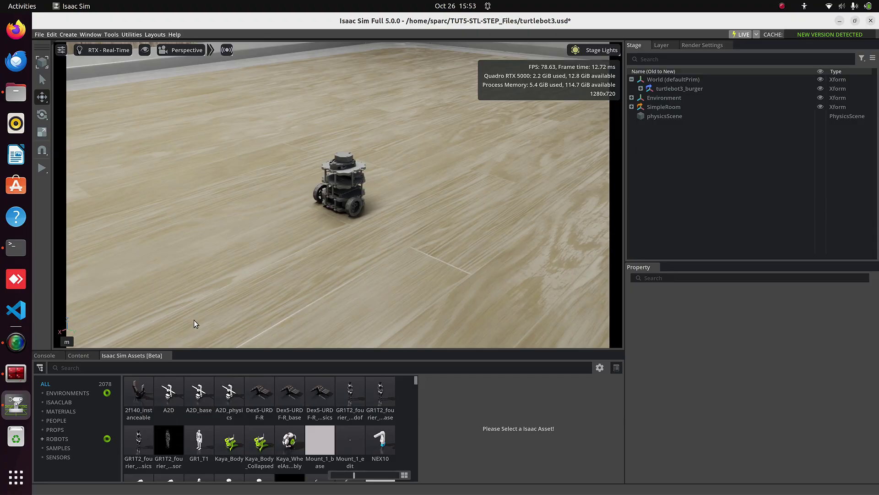
Show the Content browser, zoom out over the room, and open Tools > Robotics > Occupancy Map.
click(81, 355)
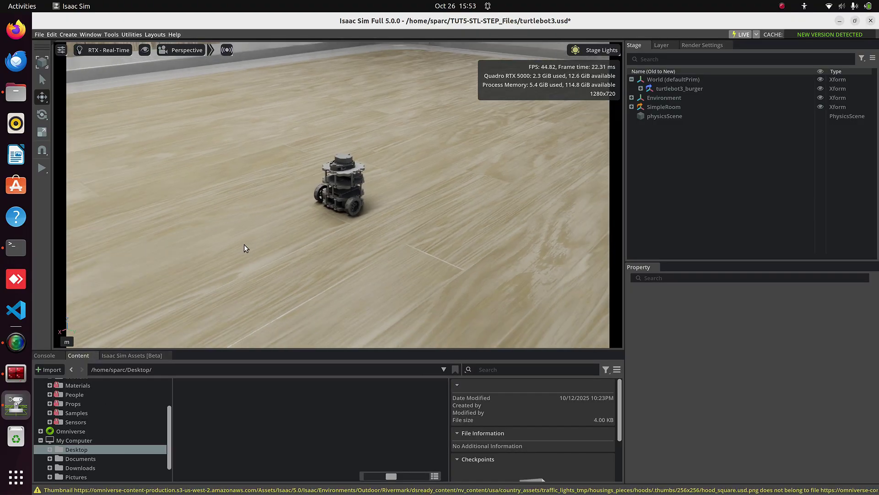
scroll(245, 248, down, 10)
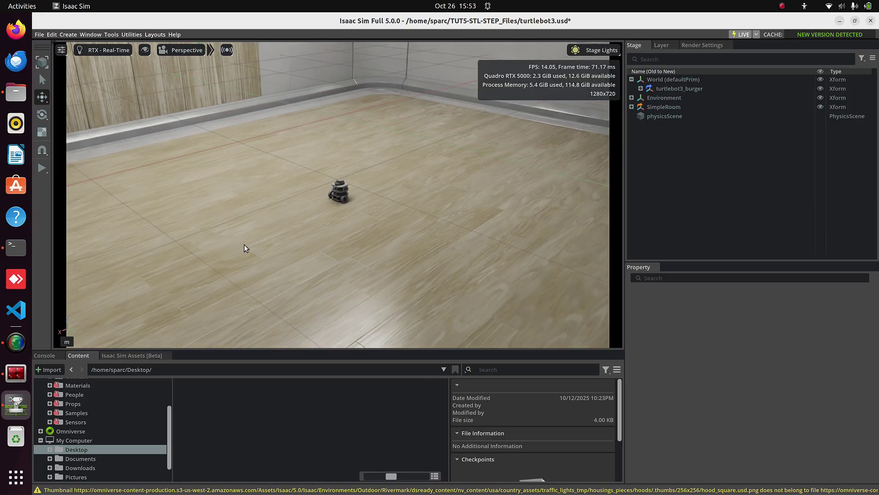
click(130, 35)
mouse_move(110, 35)
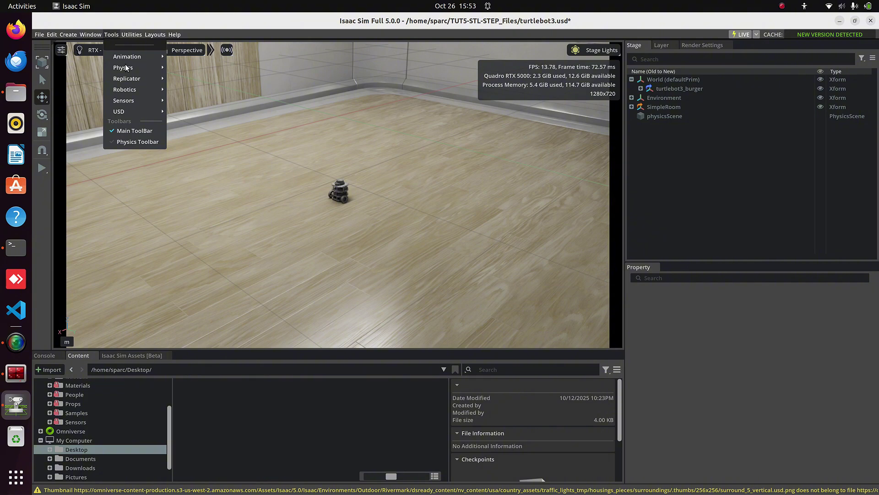
mouse_move(148, 90)
mouse_move(193, 90)
click(199, 143)
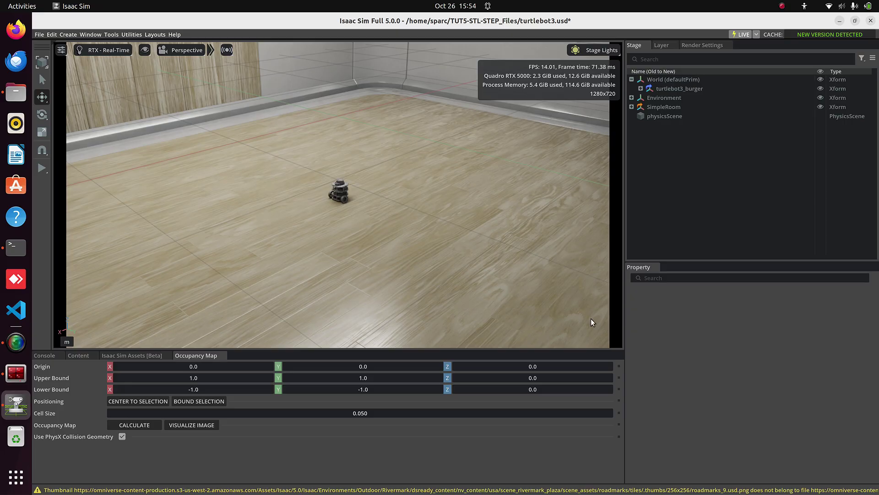
Bound and center the occupancy map on SimpleRoom, then set Origin Z to -0.5.
click(652, 109)
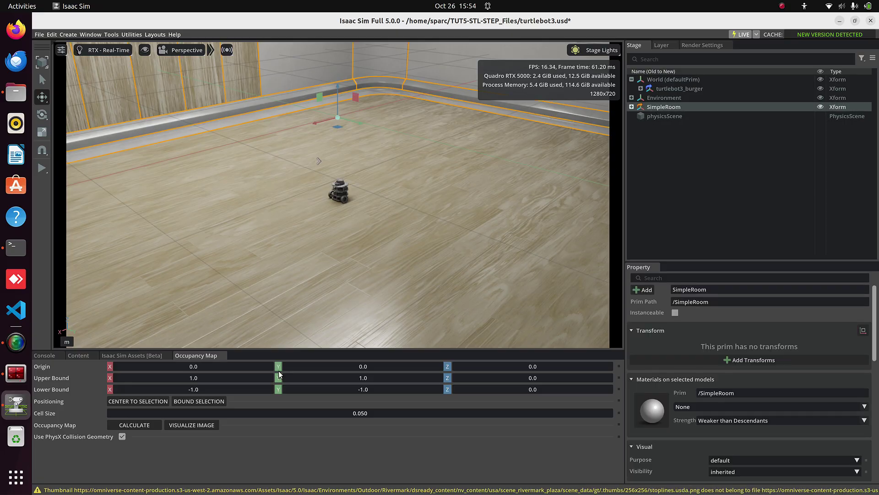
click(198, 403)
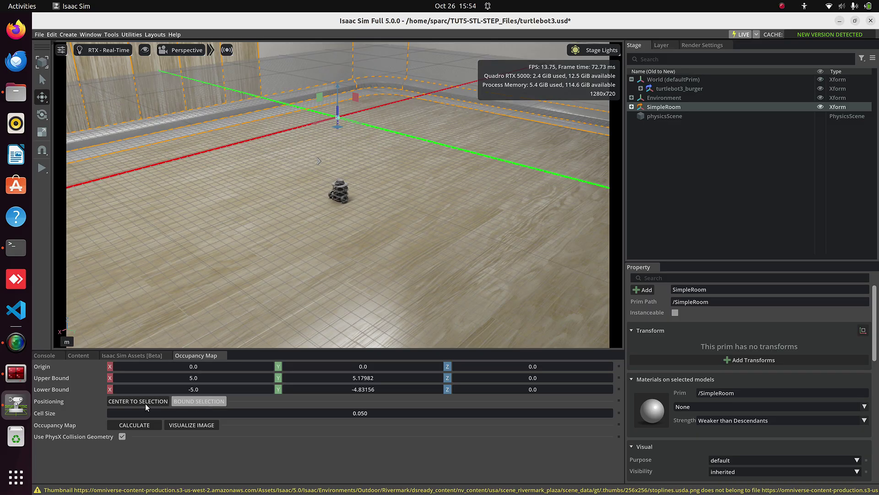
click(130, 402)
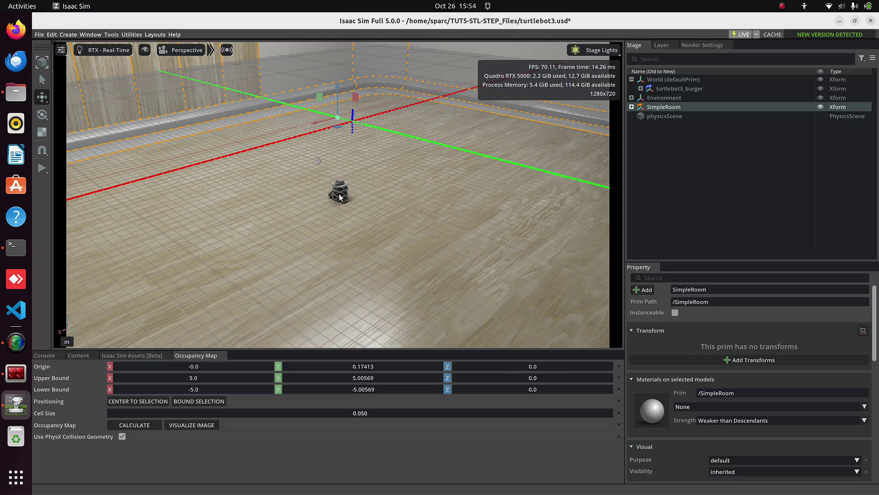
double_click(537, 366)
text(-0.57)
key(Return)
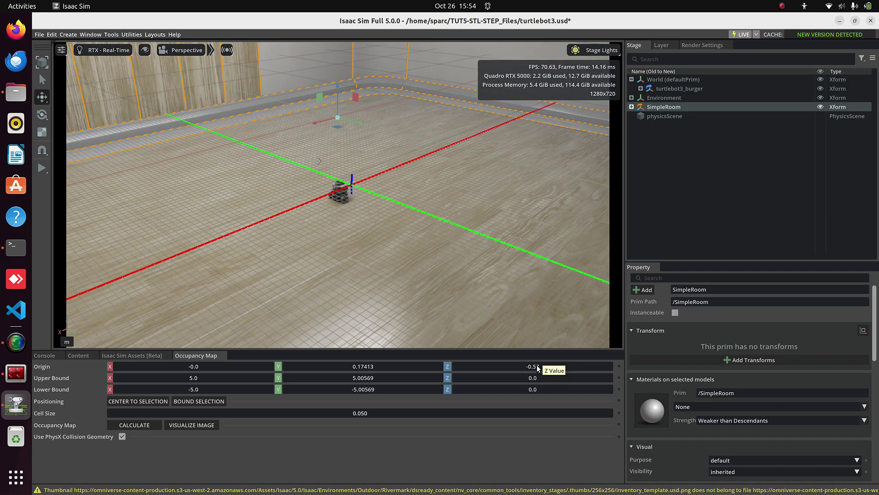
scroll(333, 185, up, 10)
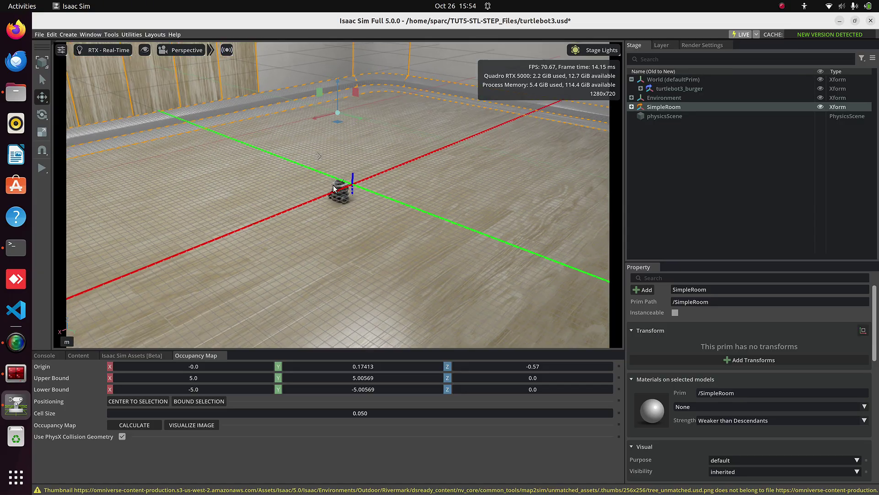
scroll(336, 190, up, 5)
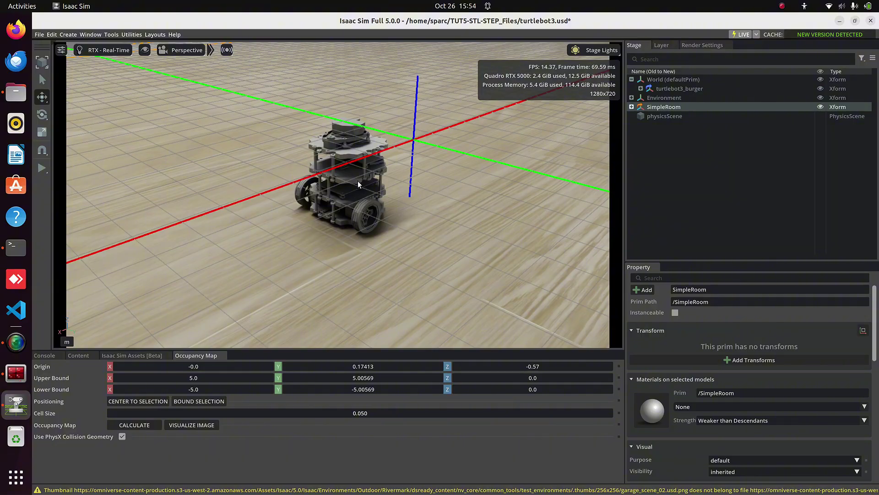
Calculate the room's occupancy map and preview it with Visualize Image.
scroll(358, 181, down, 5)
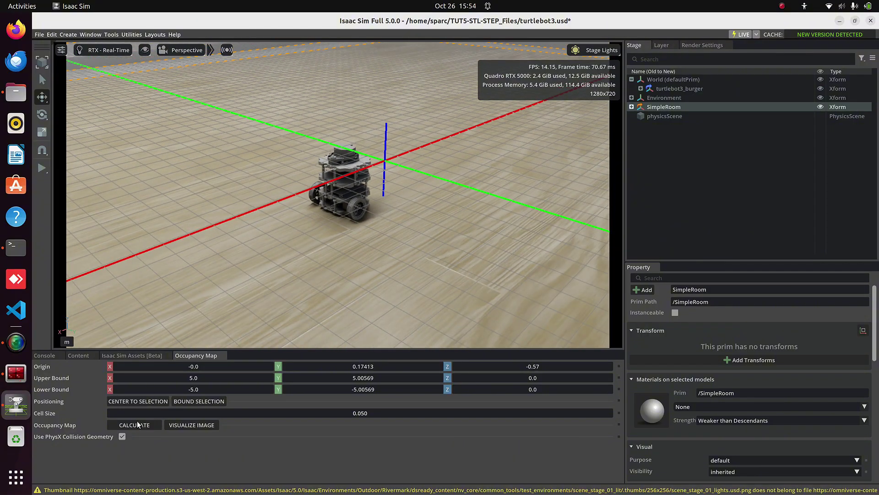
click(134, 425)
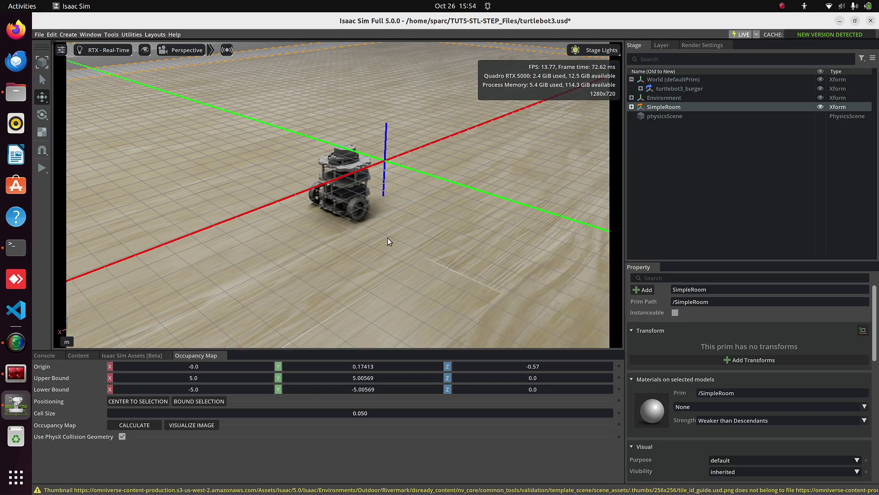
click(196, 425)
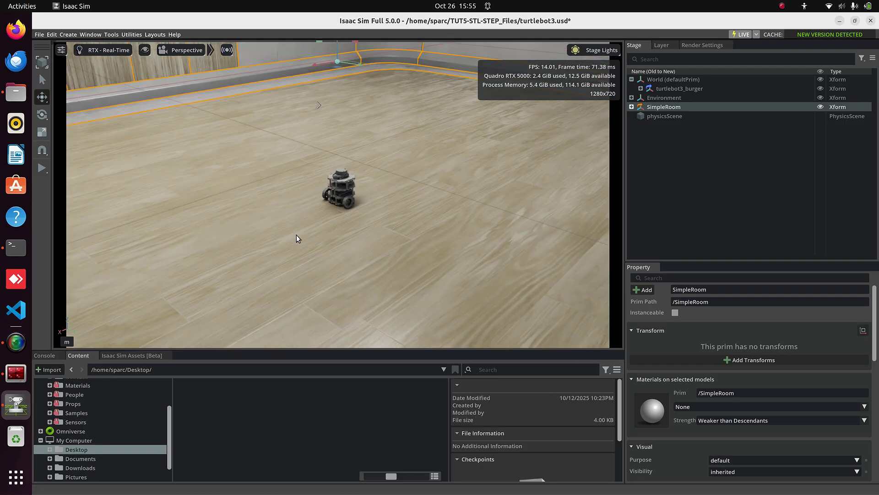
Import Graffic_Office-Suite-3.STEP from the graffic-office-suite snapshot folder into the room.
scroll(295, 234, down, 3)
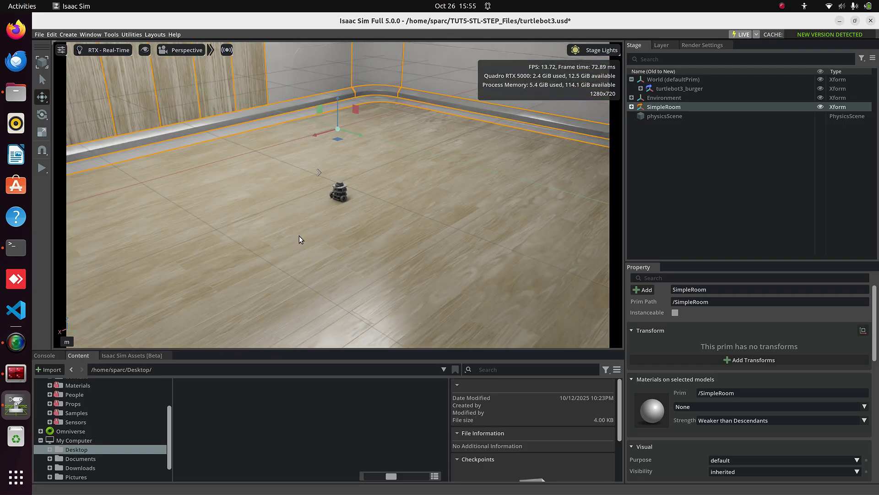
click(300, 236)
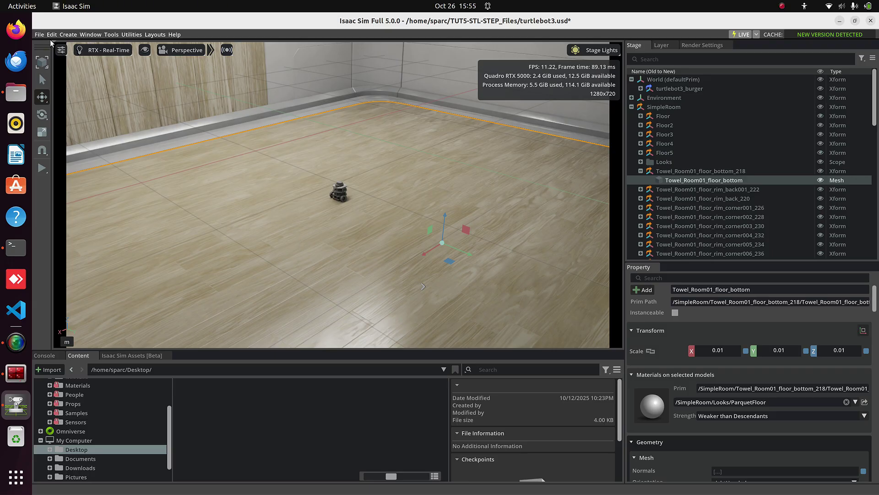
click(39, 34)
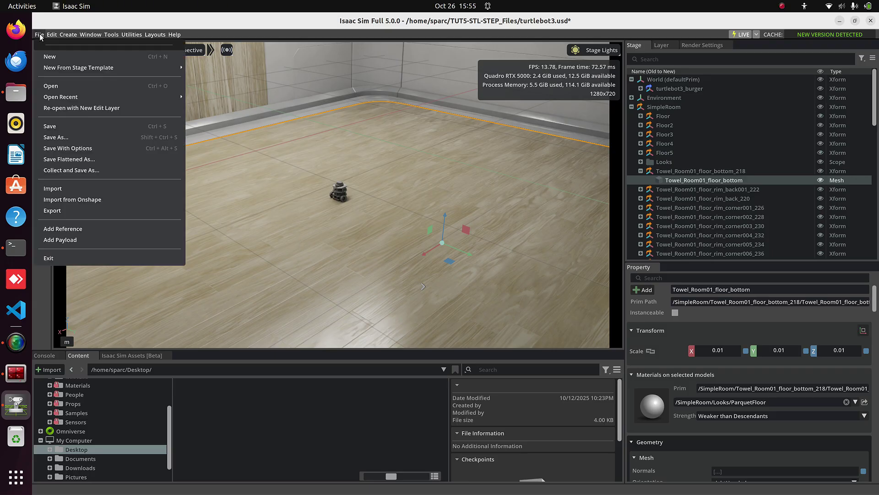
click(55, 189)
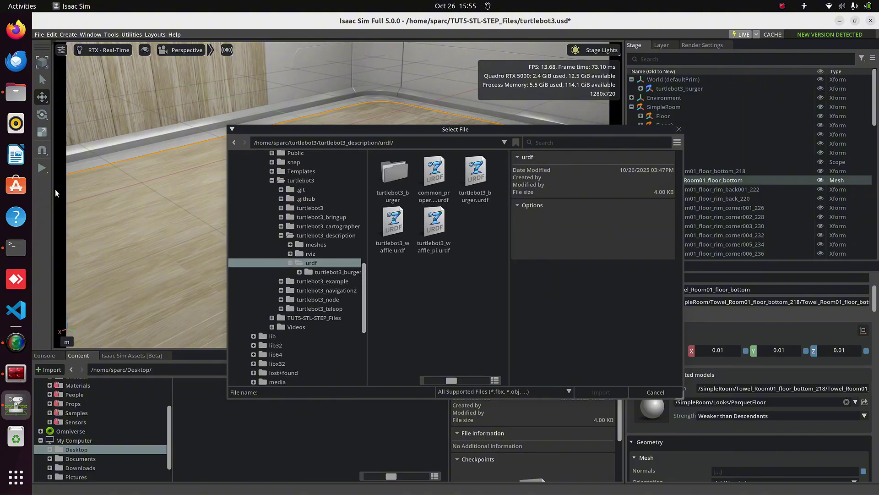
click(293, 320)
double_click(388, 186)
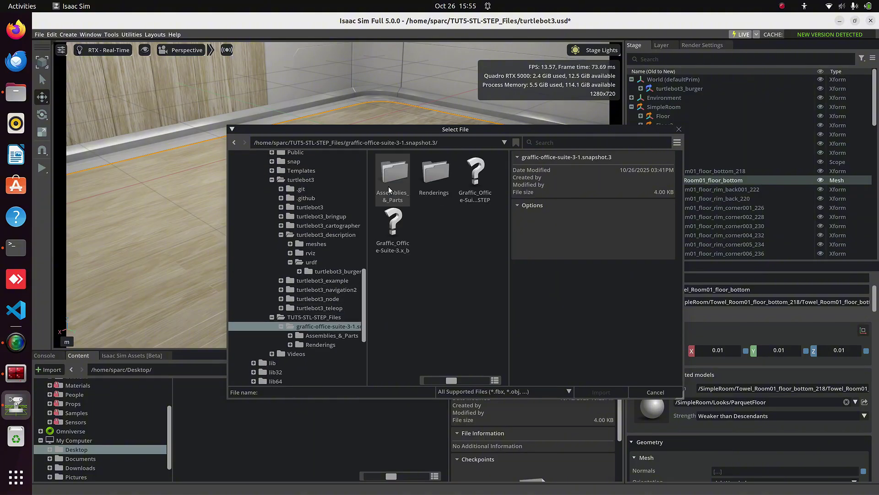
click(471, 184)
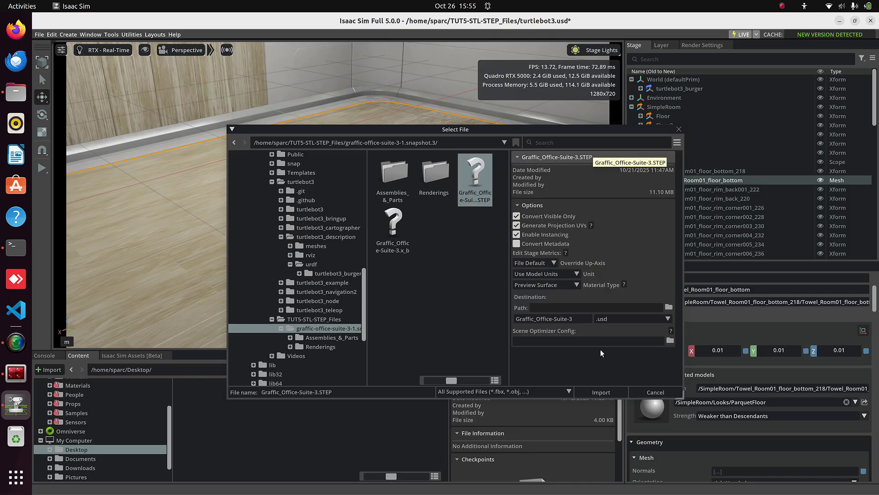
click(601, 392)
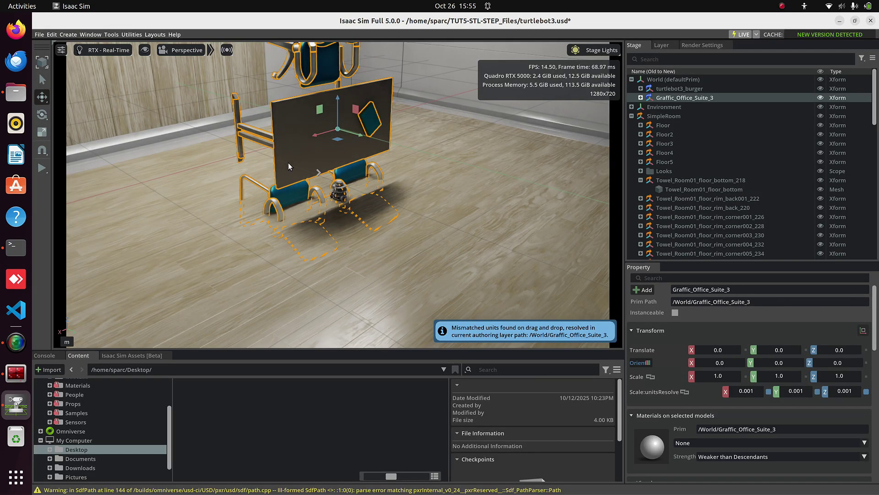
Rotate the office suite to Orient X 90 and test it with a quick play and stop.
double_click(718, 364)
text(90)
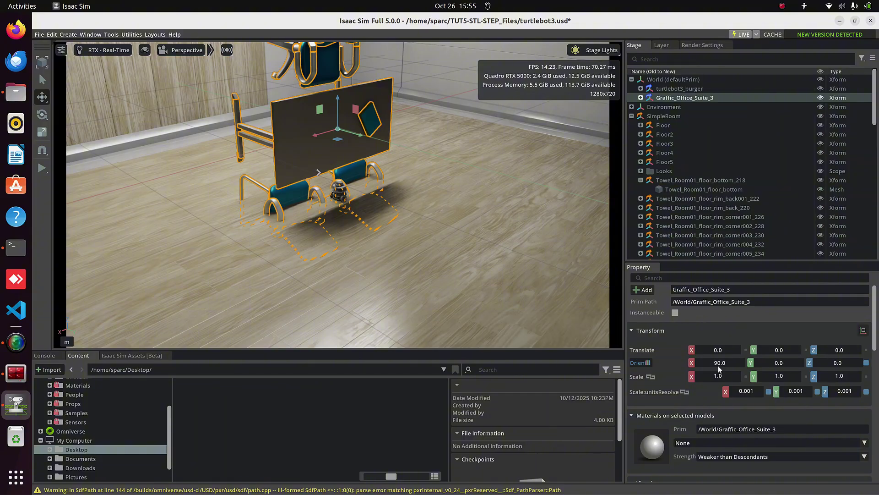
key(Return)
click(42, 169)
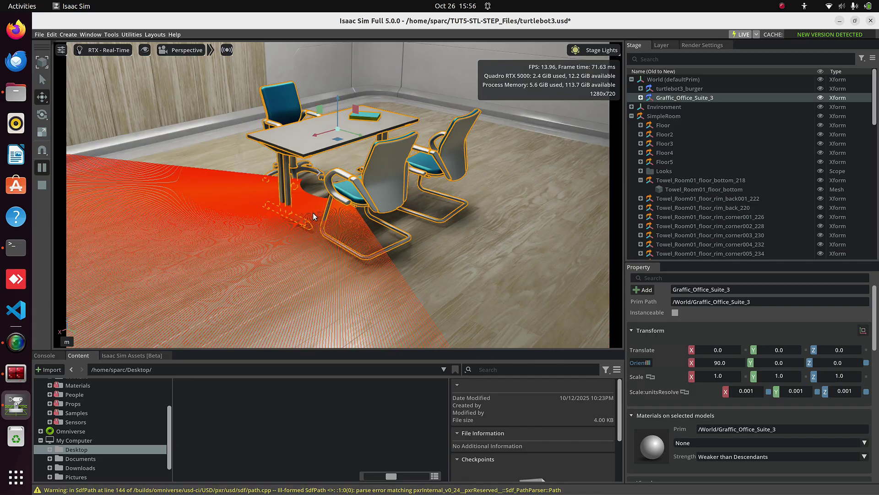
click(42, 186)
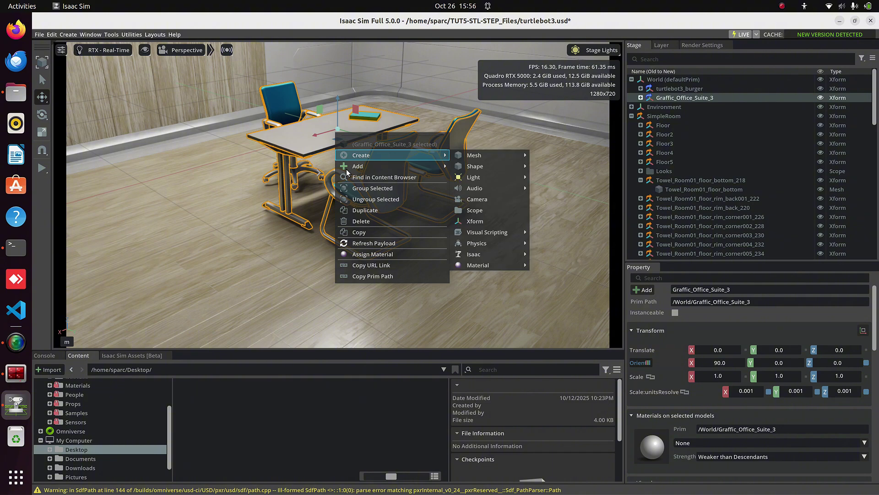
Apply the Rigid Body with Colliders Preset to the office suite and run the simulation.
mouse_move(439, 166)
mouse_move(478, 266)
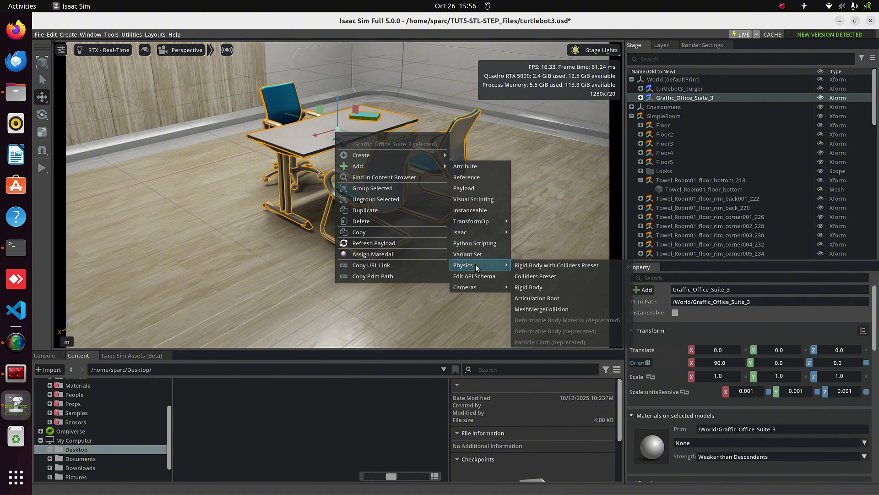
click(540, 265)
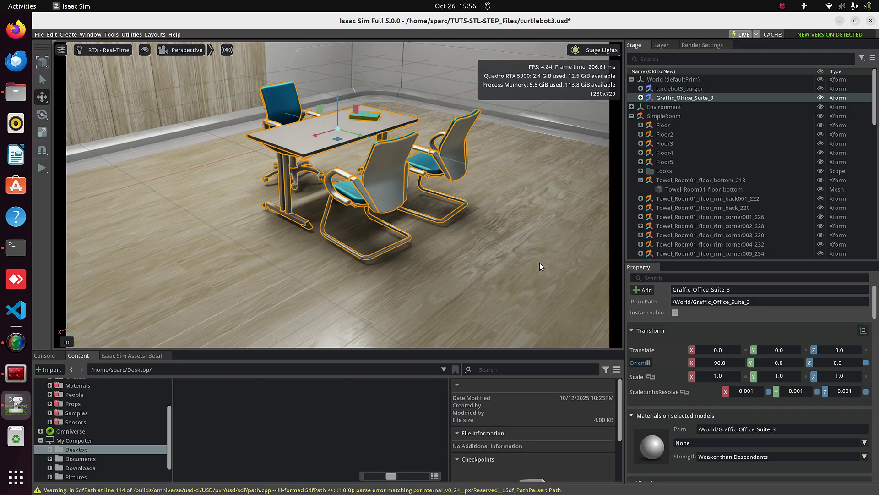
click(539, 262)
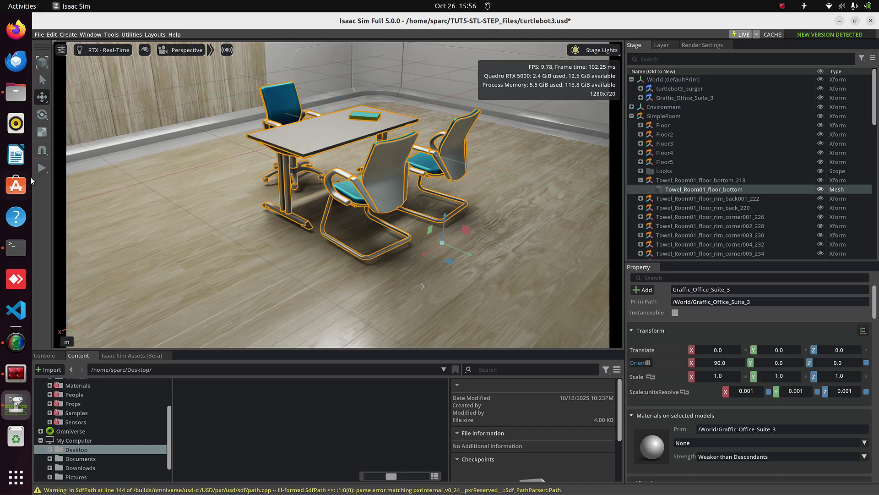
click(41, 168)
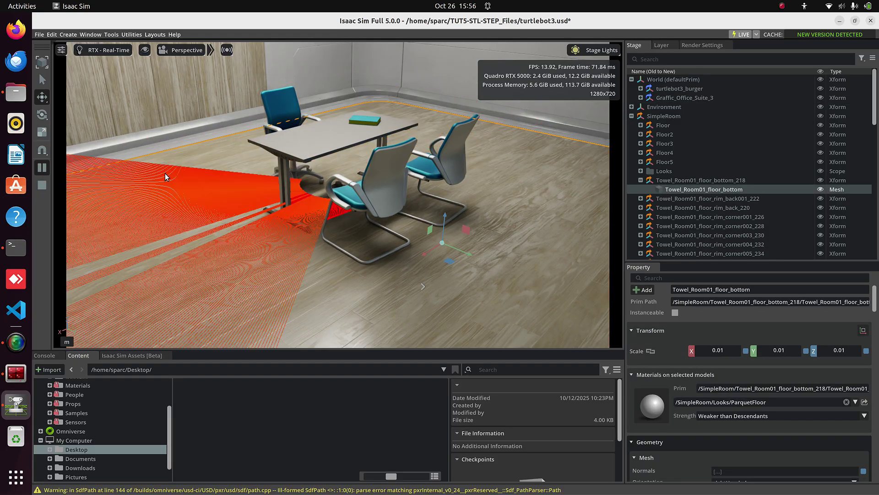
Stop the simulation and begin importing Mountable Wall Organizer.stl from TUT5-STL-STEP_Files.
click(41, 185)
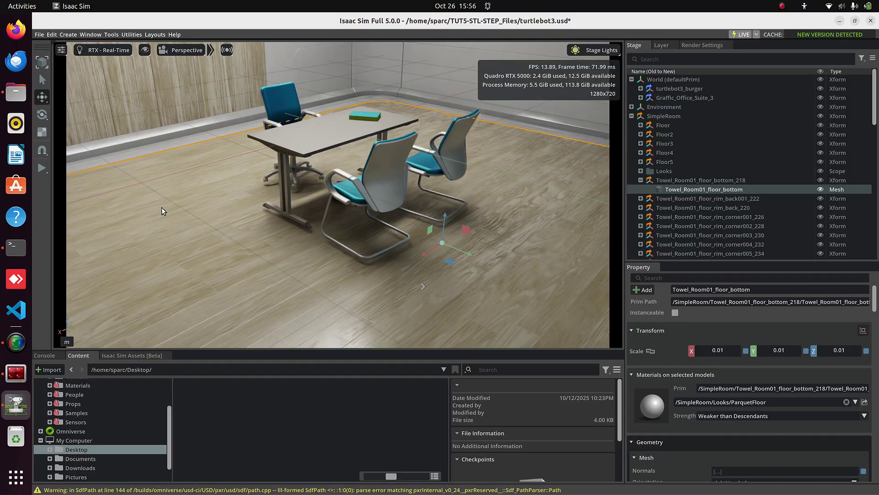
click(40, 35)
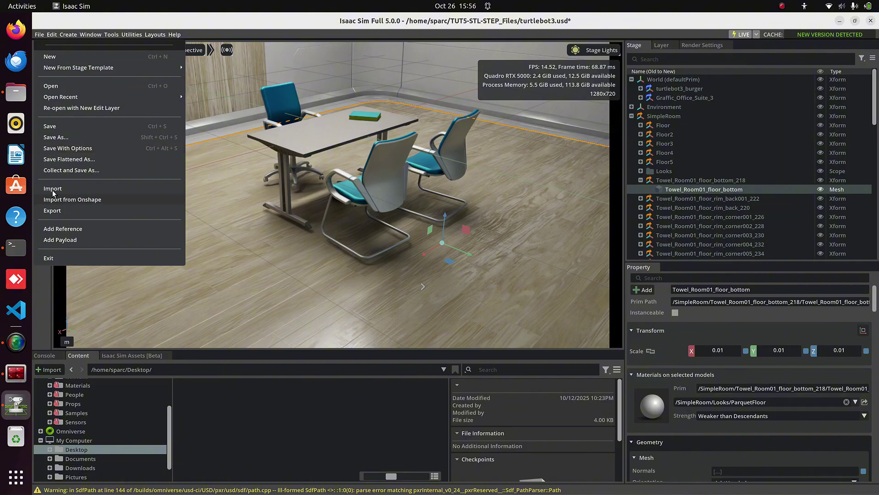
click(52, 190)
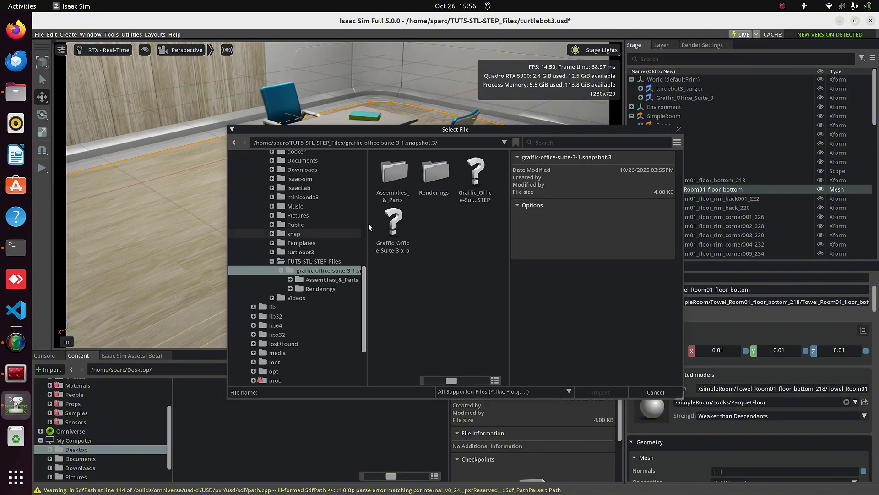
click(305, 261)
click(433, 185)
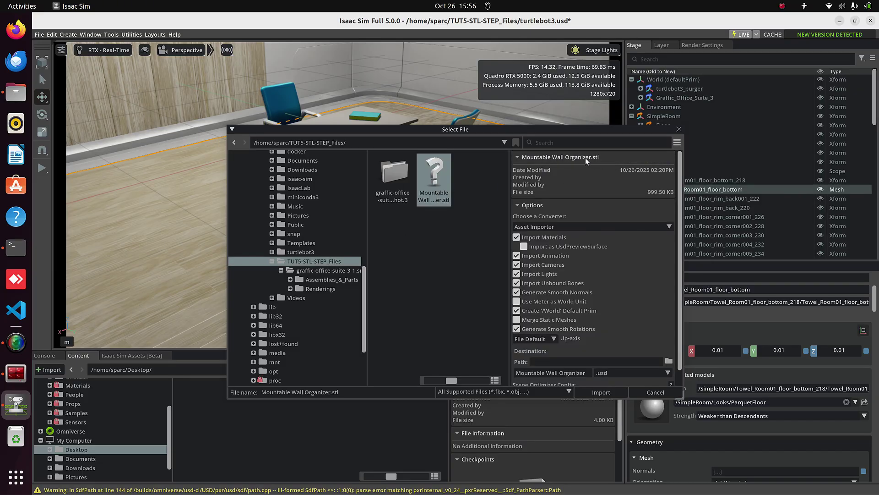
Import Mountable_Wall_Organizer into the stage and slide it along its X axis.
click(602, 391)
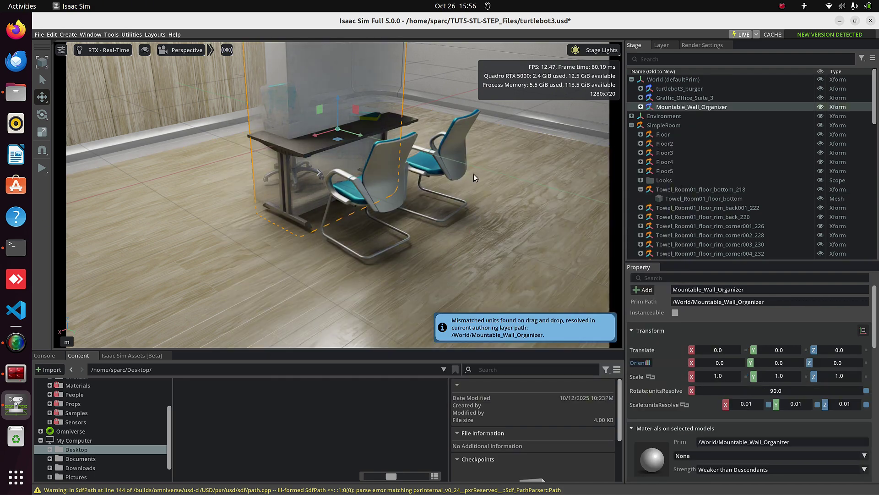
drag(326, 134, 156, 190)
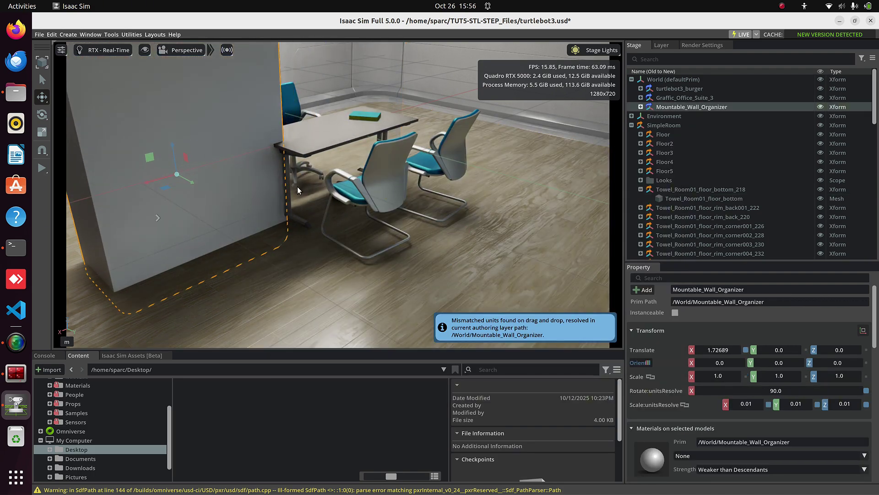
scroll(297, 189, down, 3)
Rotate the organizer 180° on Z and raise it against the back wall at Y -3.05397.
double_click(836, 363)
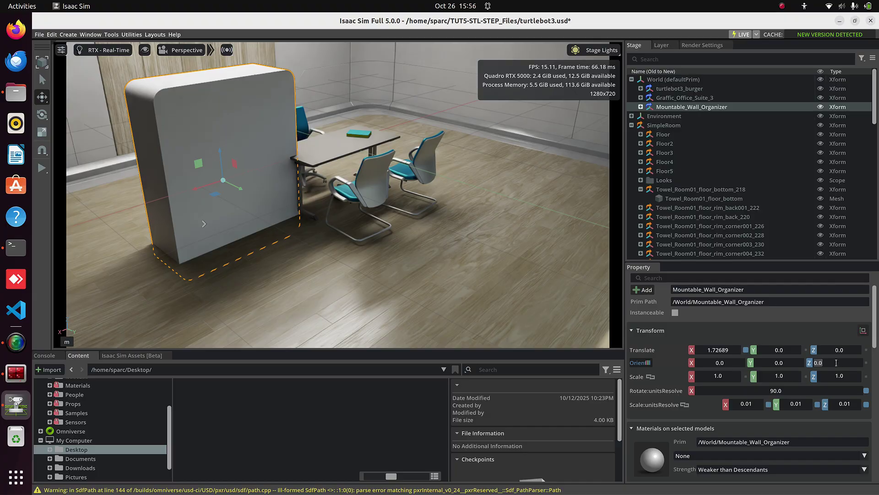
text(180)
key(Return)
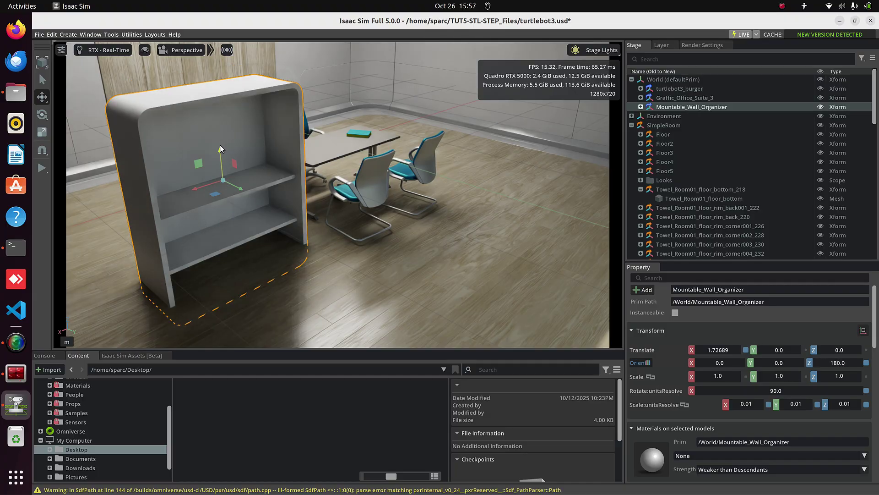
drag(218, 138, 111, 74)
key(f)
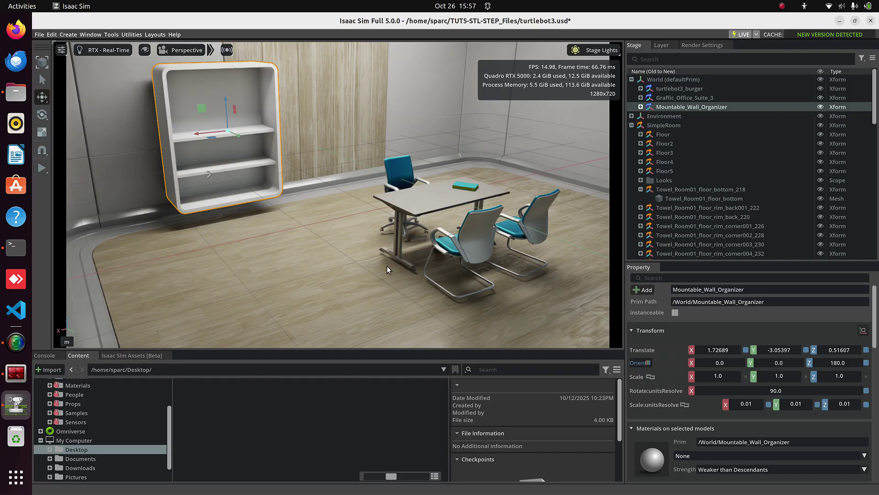
Open TUT5_env.usd from /home/sparc/TUT5-STL-STEP_Files, discarding changes to the current stage.
click(170, 370)
key(BackSpace)
key(BackSpace)
key(BackSpace)
key(BackSpace)
key(BackSpace)
key(BackSpace)
key(BackSpace)
key(BackSpace)
key(Return)
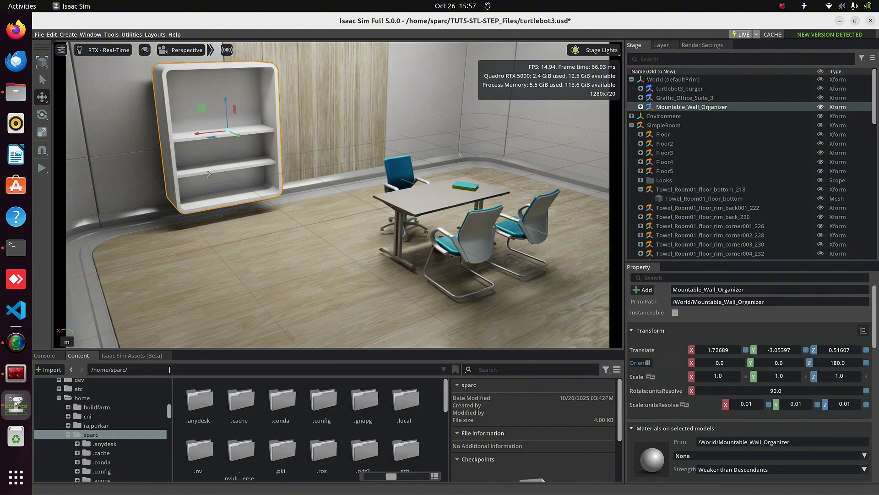
scroll(297, 443, down, 5)
double_click(321, 451)
double_click(364, 405)
click(456, 274)
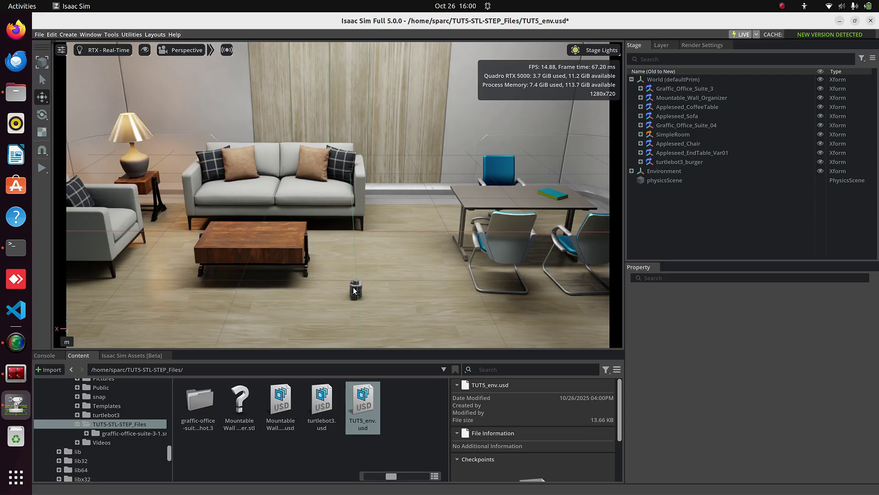
In the Occupancy Map panel, fit the bounds and centre the origin on SimpleRoom.
click(111, 36)
mouse_move(131, 90)
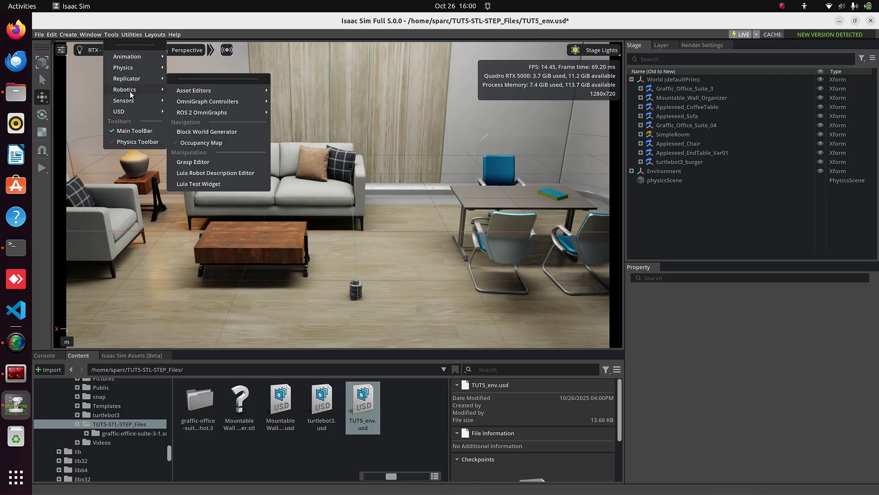
click(200, 143)
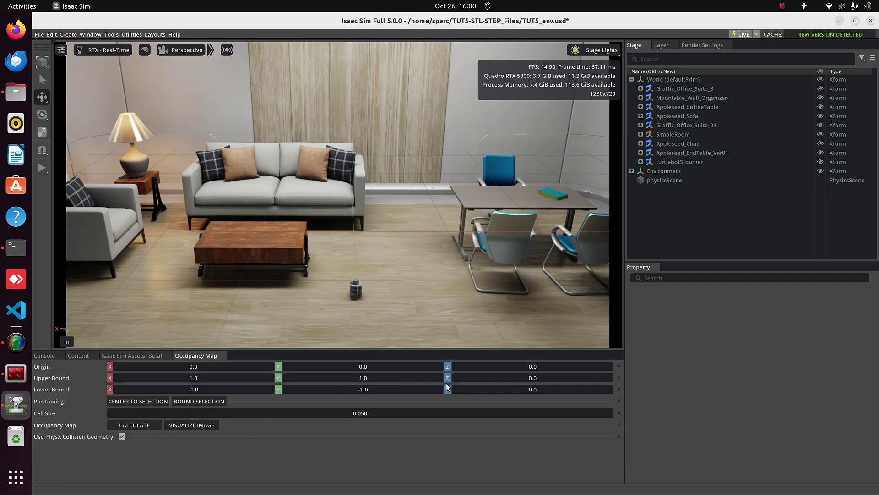
click(664, 135)
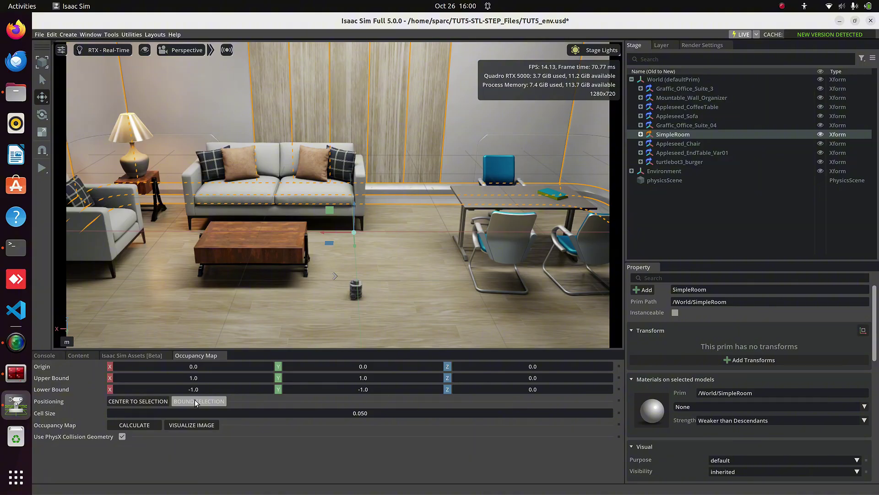
click(194, 399)
click(148, 402)
Set the occupancy map origin Z to -0.57 and calculate the map.
click(543, 366)
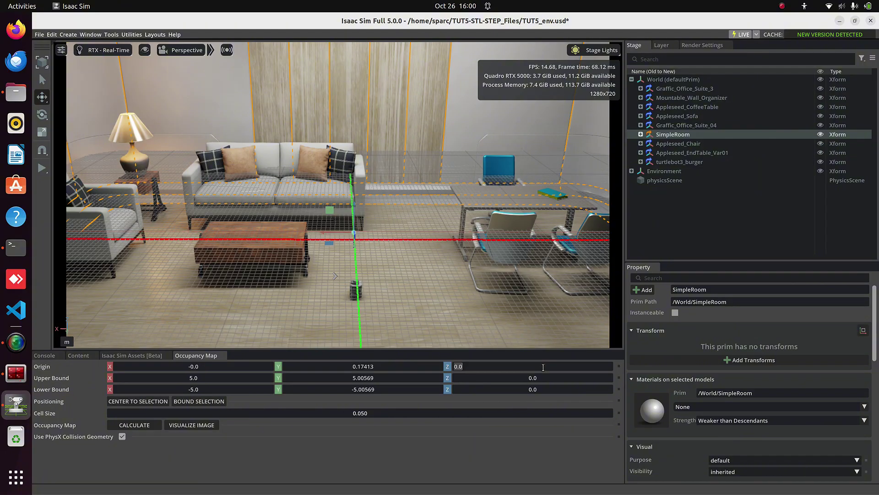
text(-0.57)
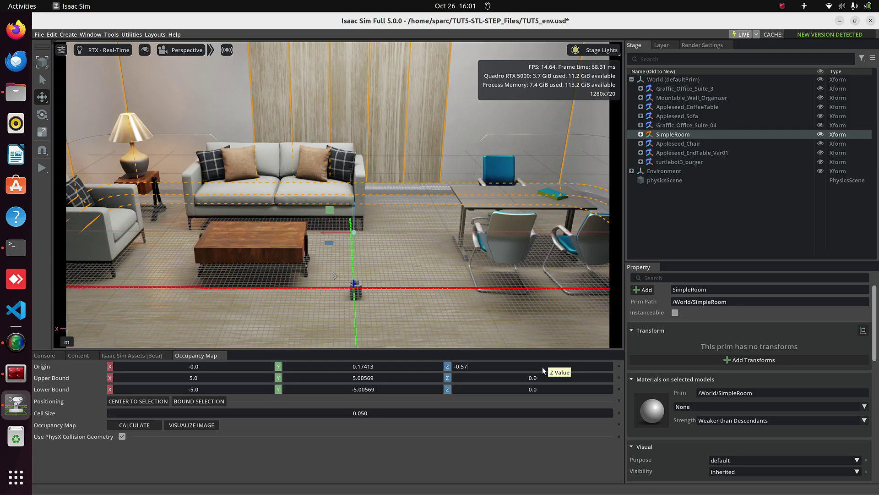
key(Return)
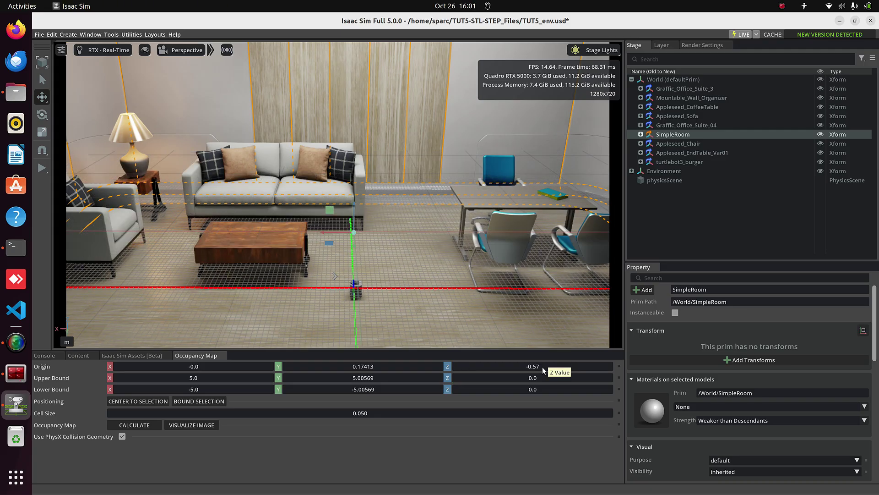
click(131, 426)
click(141, 427)
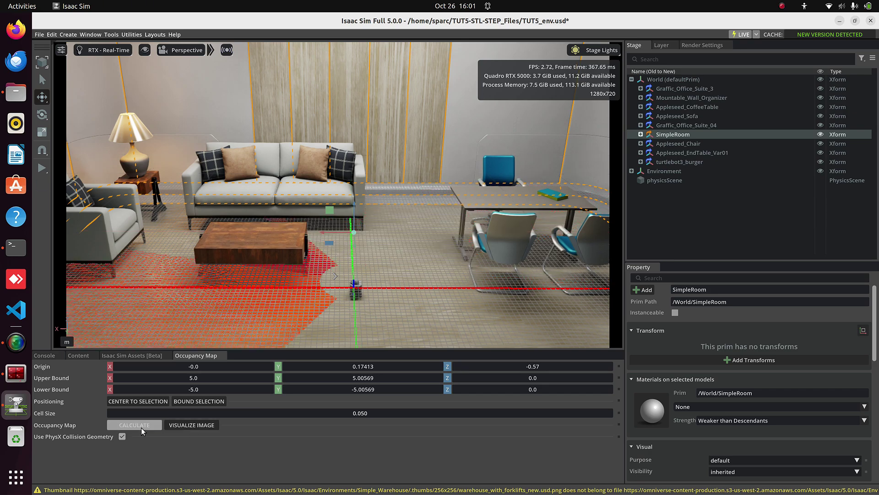
Visualize the occupancy map as an image with its ROS YAML parameters at resolution 0.05.
click(188, 425)
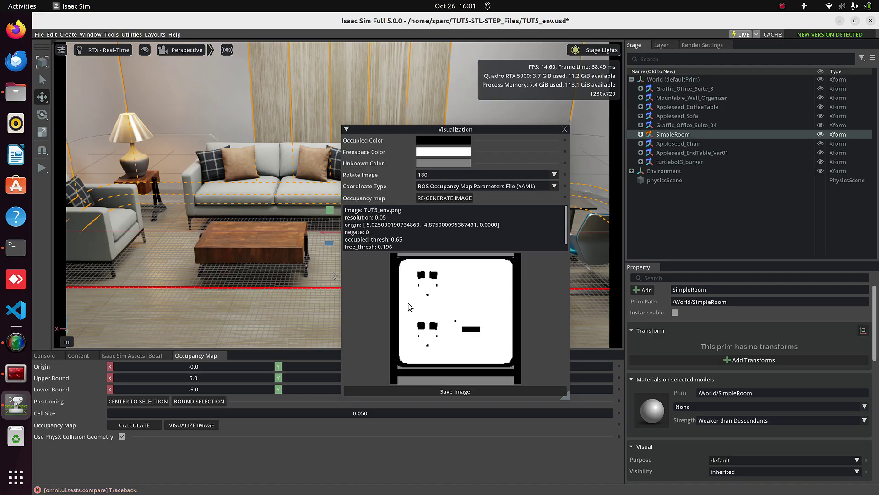